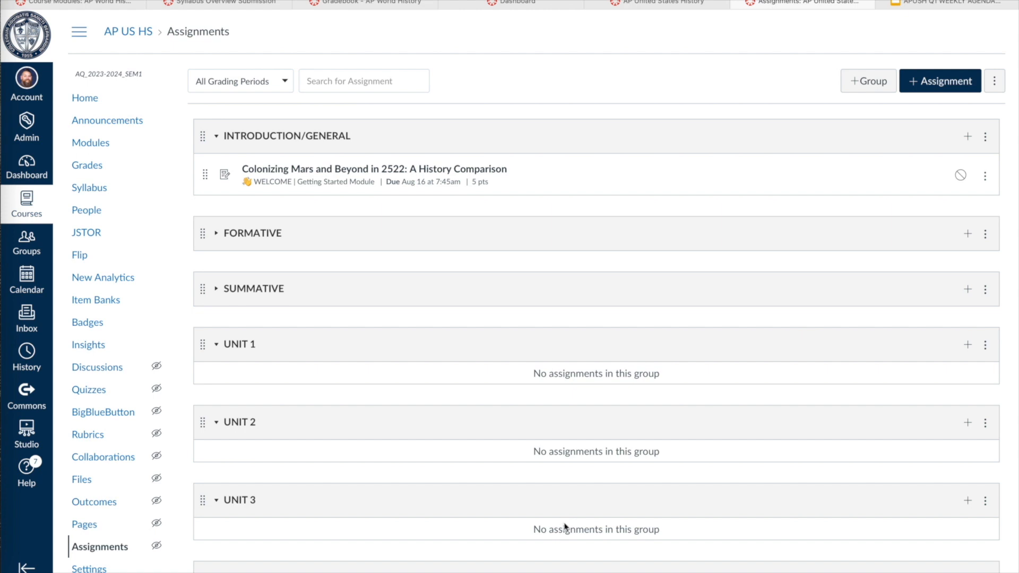
scroll(135, 478, "down", 1)
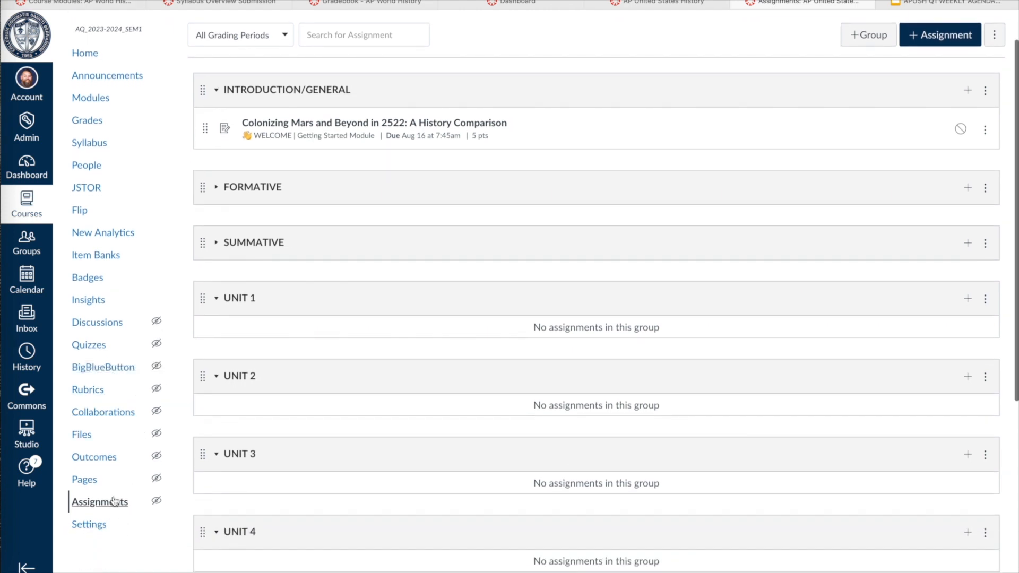
scroll(117, 469, "up", 1)
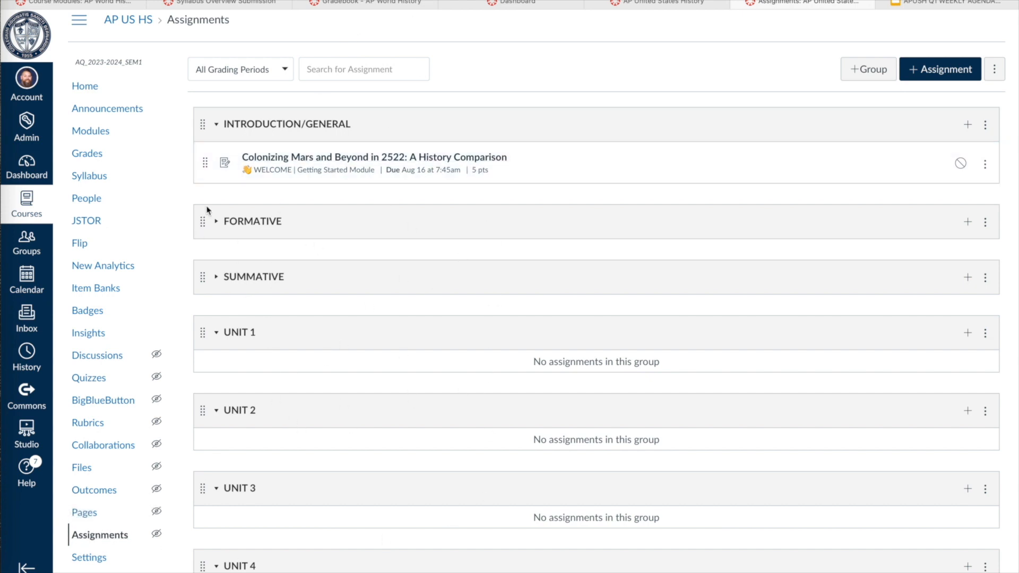
left_click(216, 223)
left_click(217, 223)
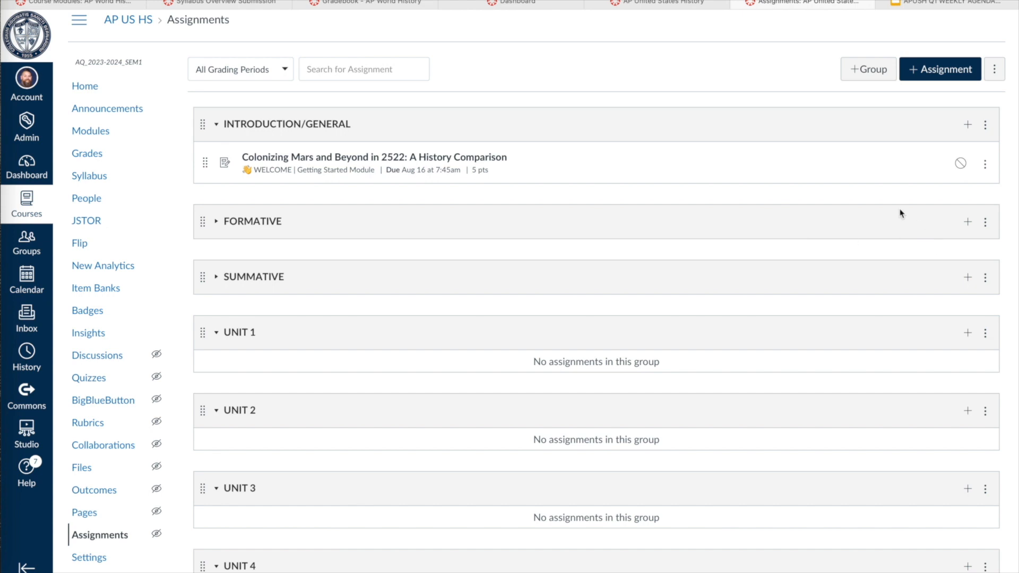
Inspect the assignment group weights by briefly enabling final-grade weighting, and save with the weighting option switched off.
left_click(994, 71)
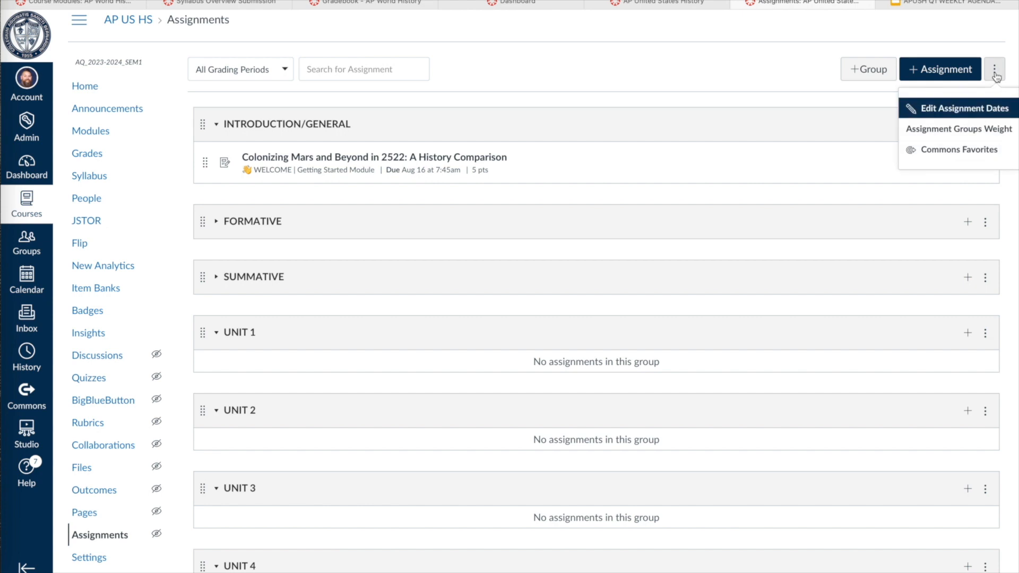
left_click(944, 132)
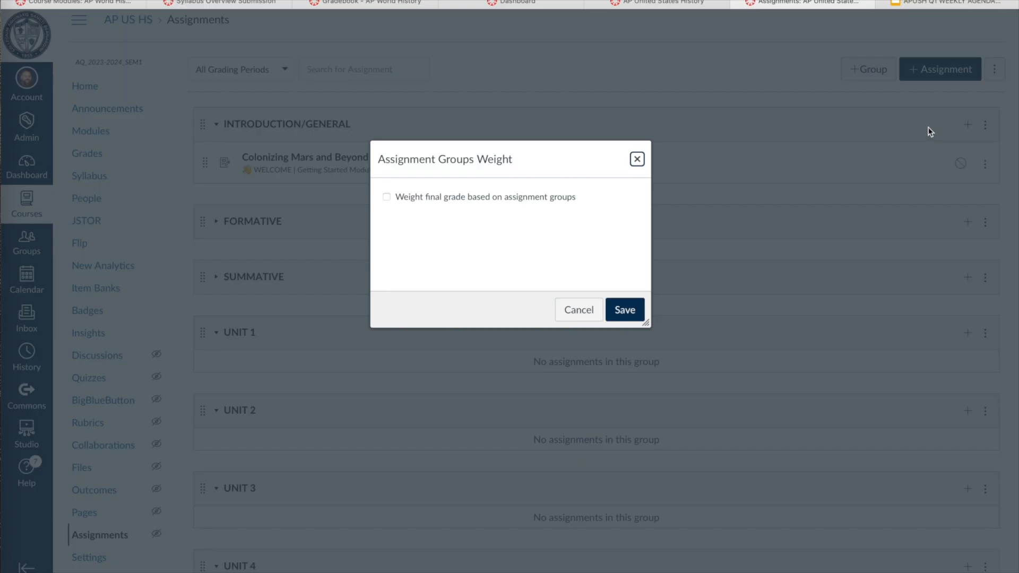
left_click(385, 199)
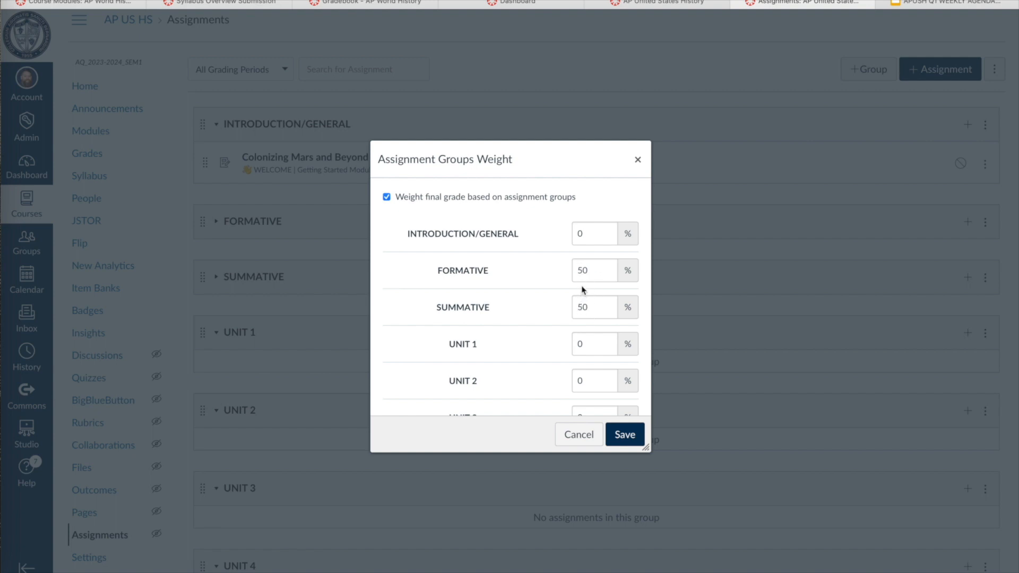
left_click(386, 197)
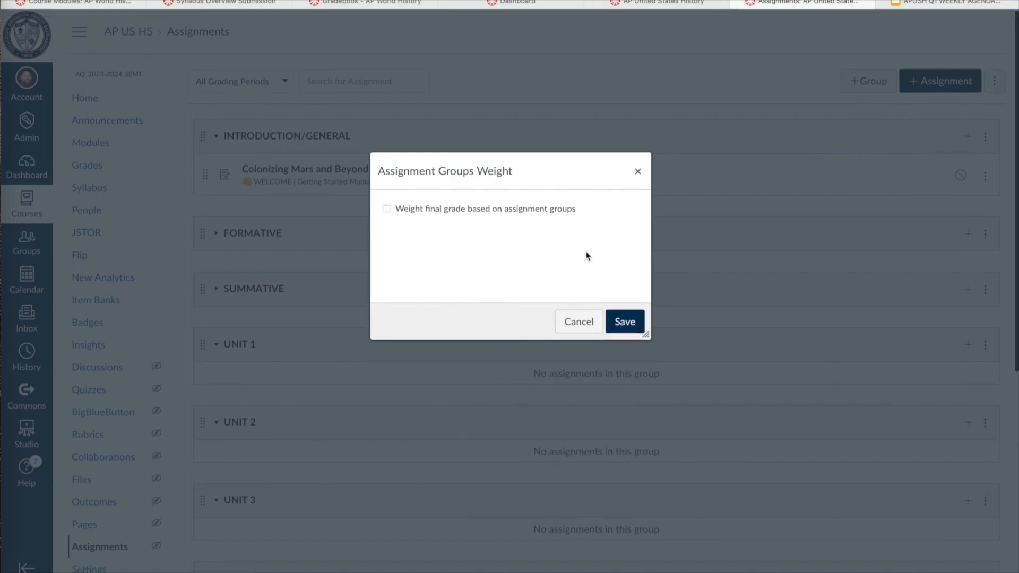
left_click(628, 324)
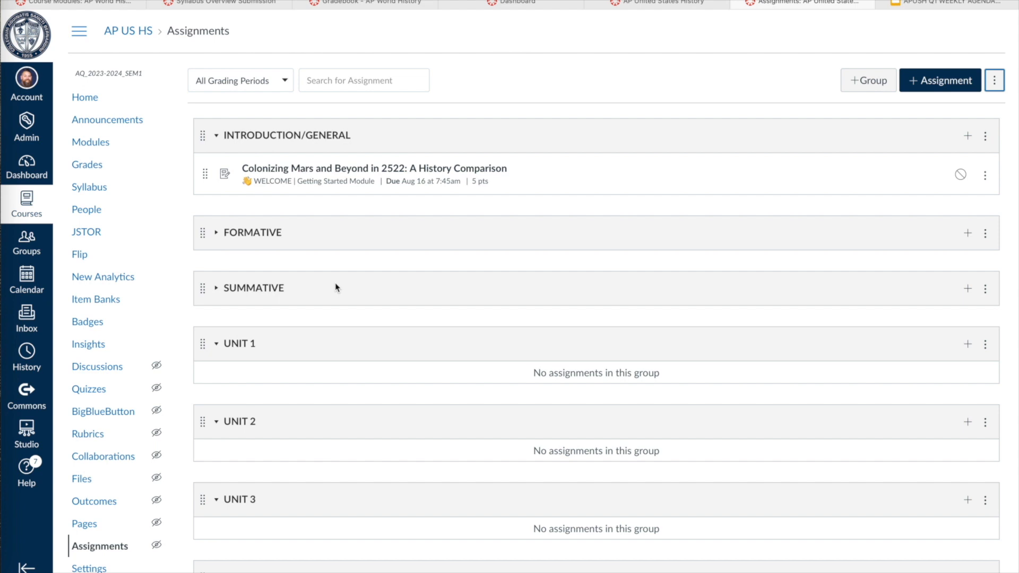
Look through the course's assignment groups from INTRODUCTION/GENERAL down to UNIT 7.
scroll(286, 268, "down", 1)
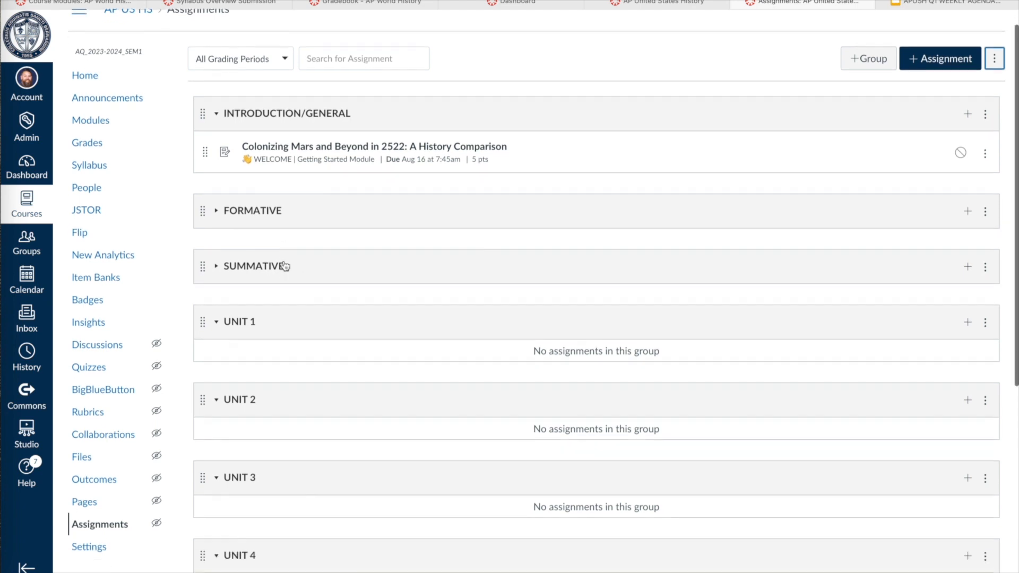
scroll(285, 260, "down", 2)
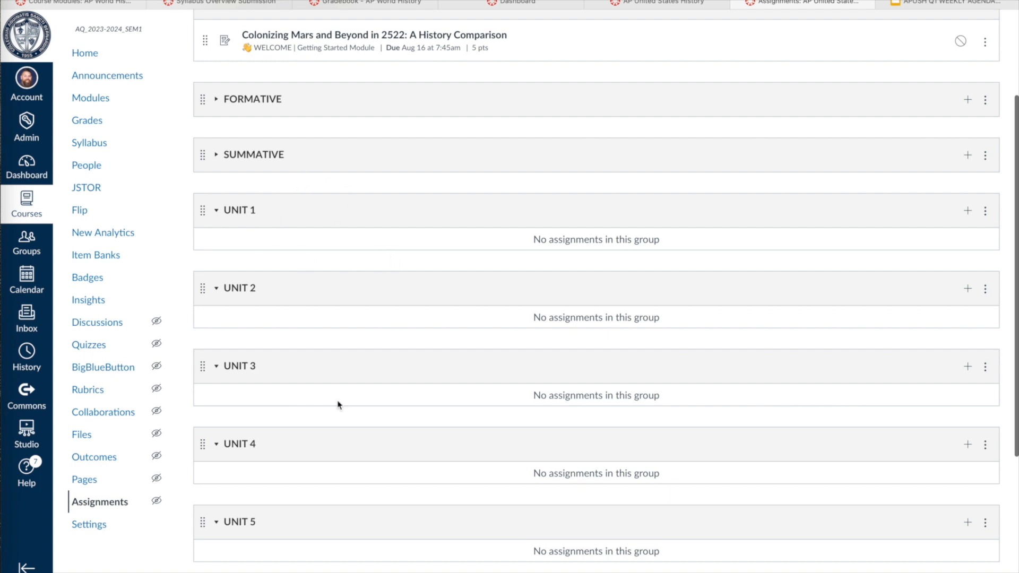
scroll(355, 381, "down", 4)
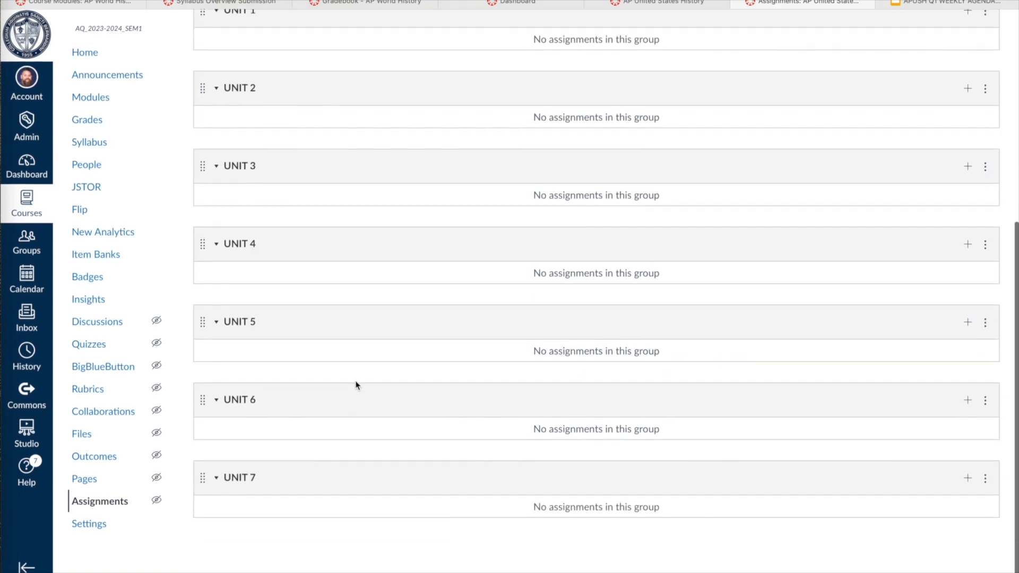
scroll(355, 384, "up", 7)
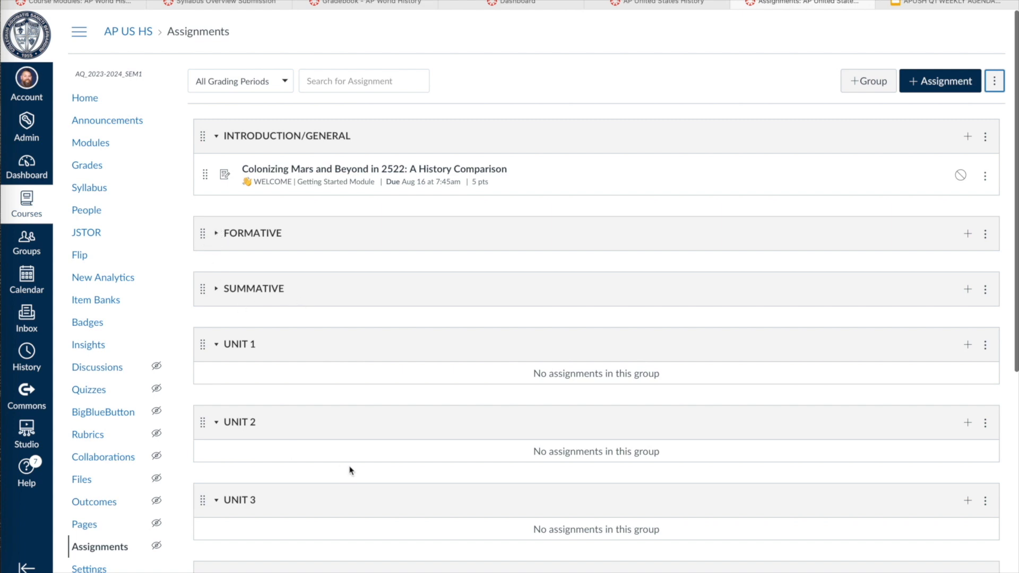
scroll(347, 493, "down", 6)
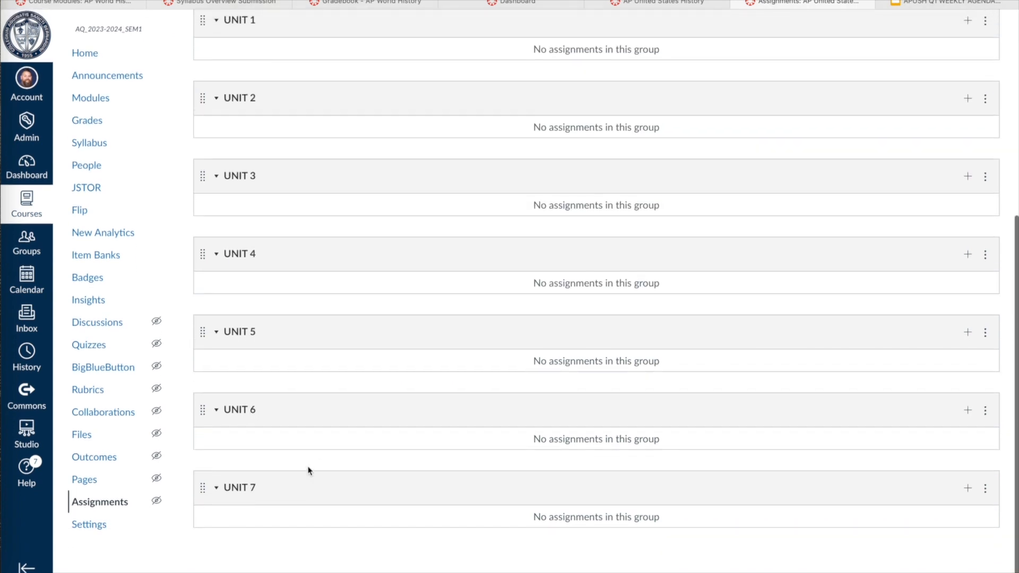
scroll(308, 470, "up", 2)
scroll(223, 342, "up", 1)
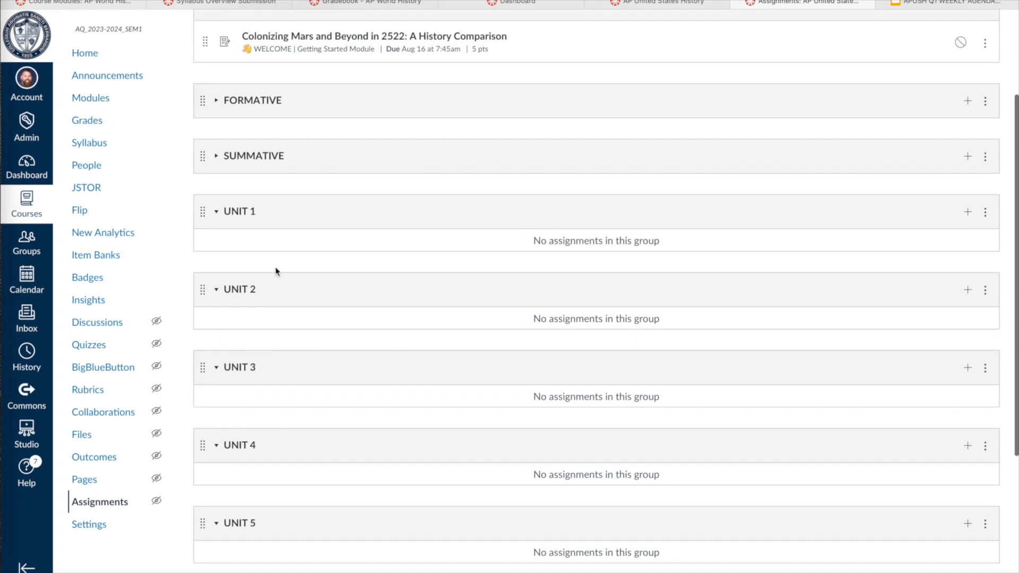
scroll(276, 271, "up", 1)
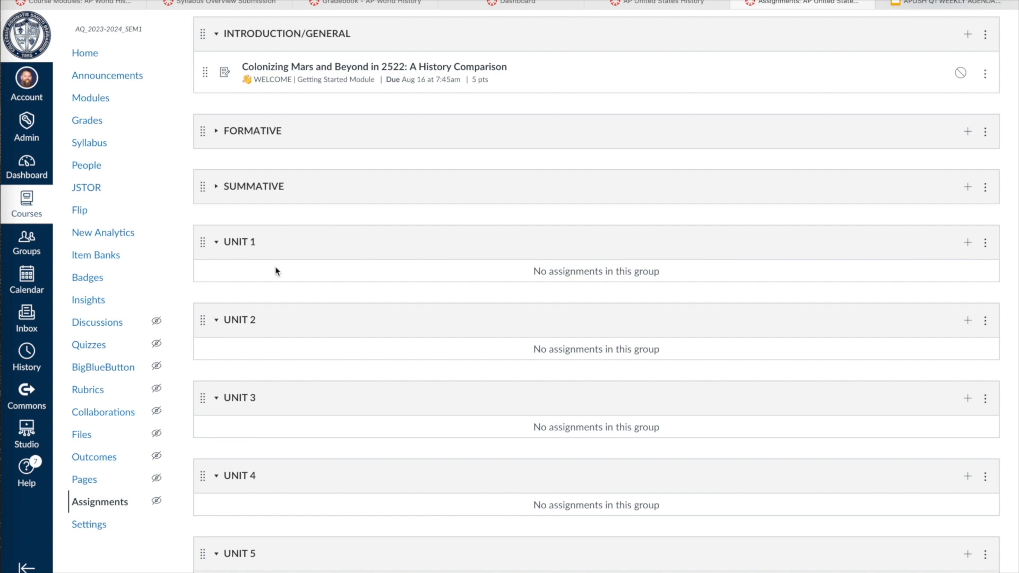
scroll(360, 273, "up", 2)
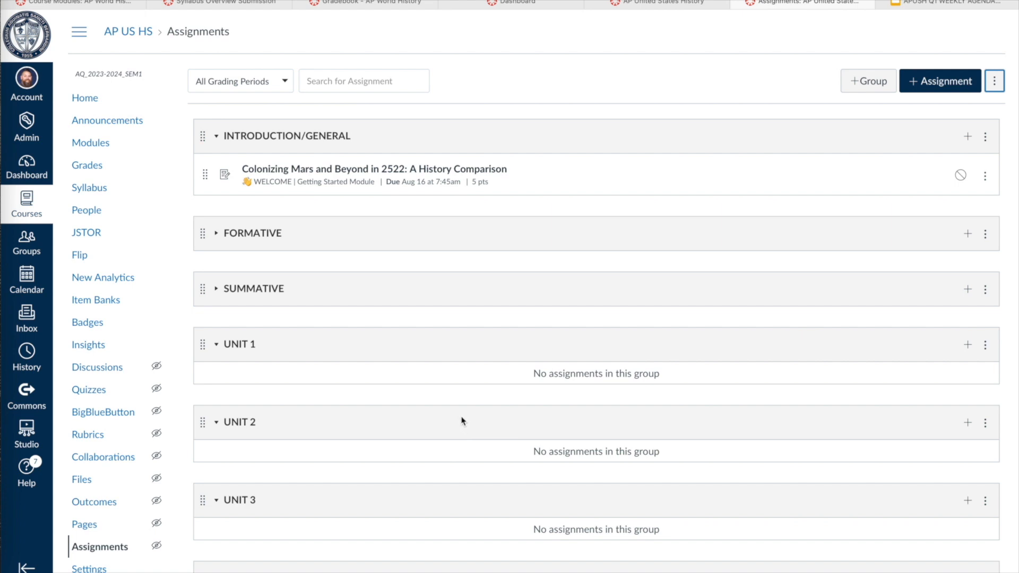
scroll(450, 387, "up", 1)
Switch to the AP US HS gradebook and examine its assignment, assignment group and Total columns.
left_click(667, 5)
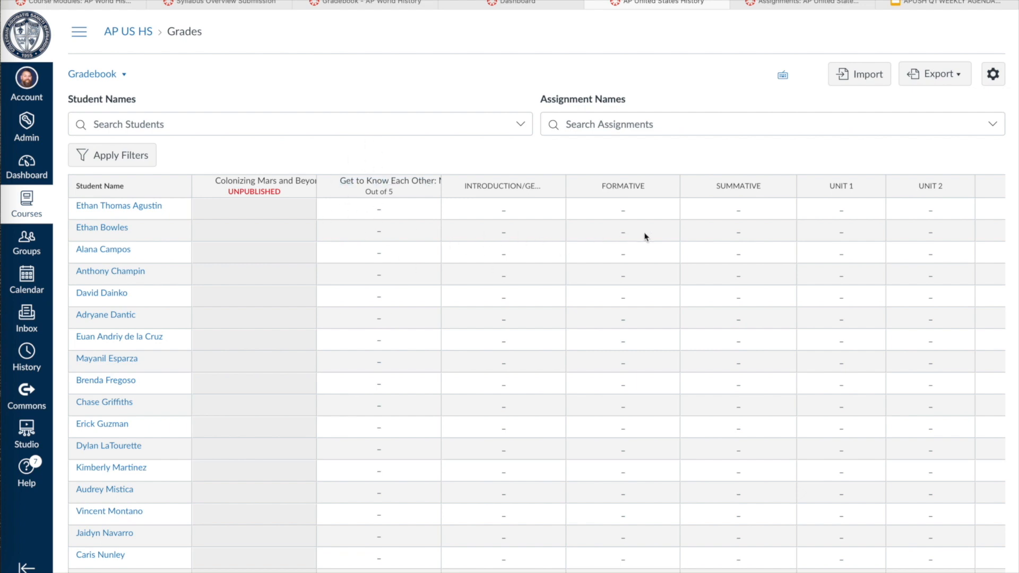
scroll(645, 233, "right", 10)
scroll(619, 236, "left", 10)
scroll(618, 234, "right", 5)
scroll(605, 238, "left", 4)
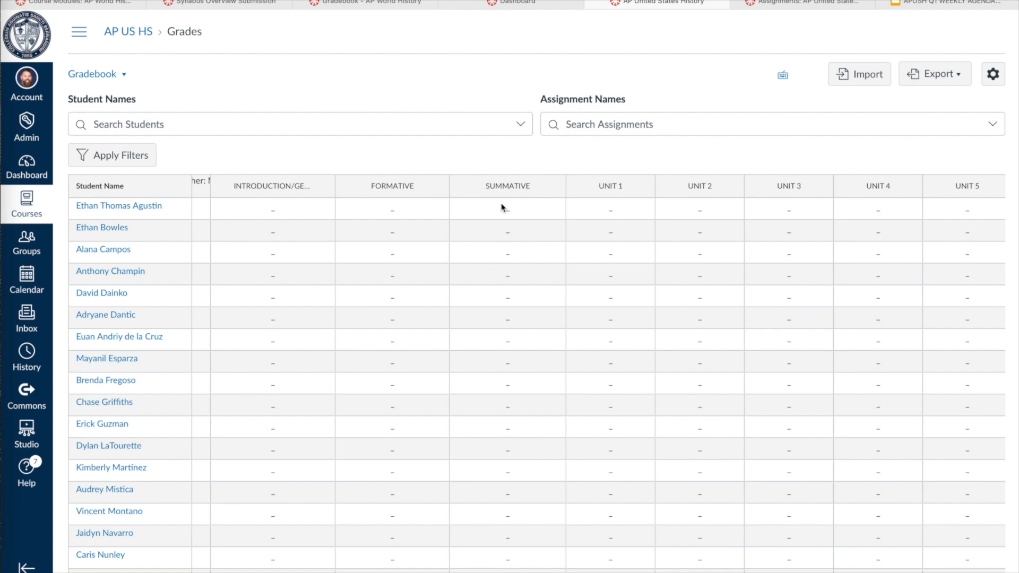
scroll(568, 273, "right", 5)
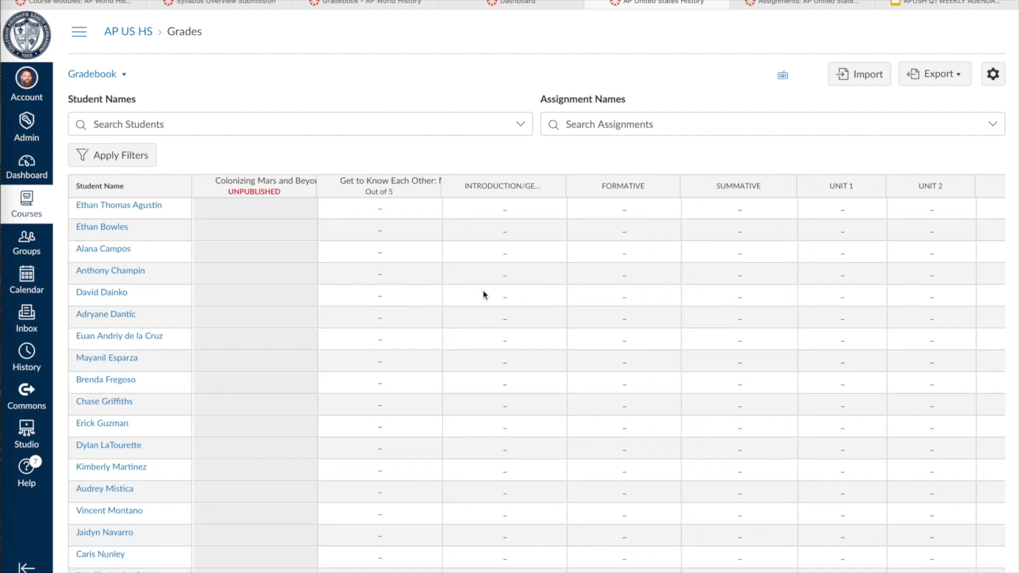
scroll(484, 295, "right", 5)
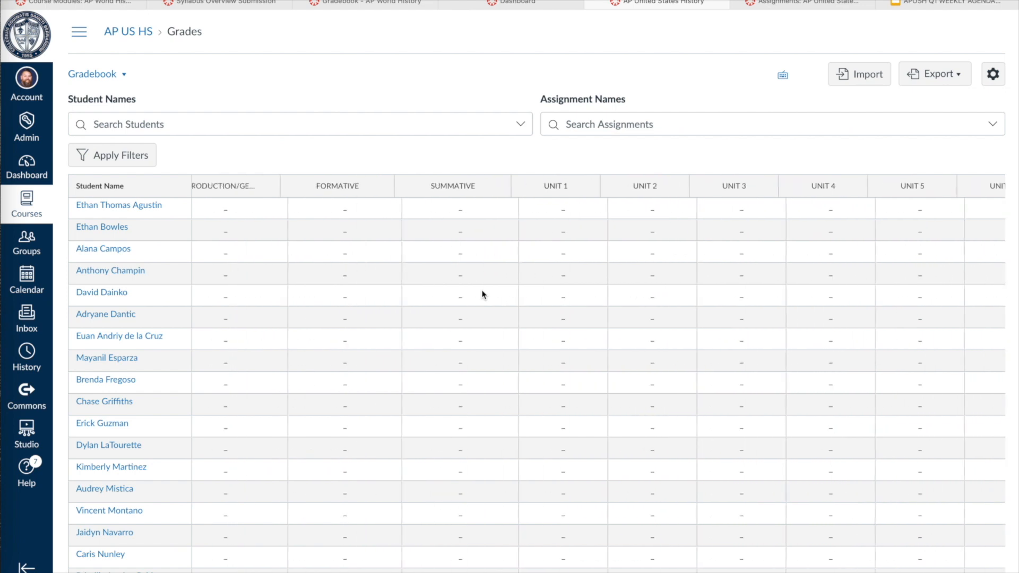
scroll(482, 294, "left", 3)
scroll(482, 295, "right", 5)
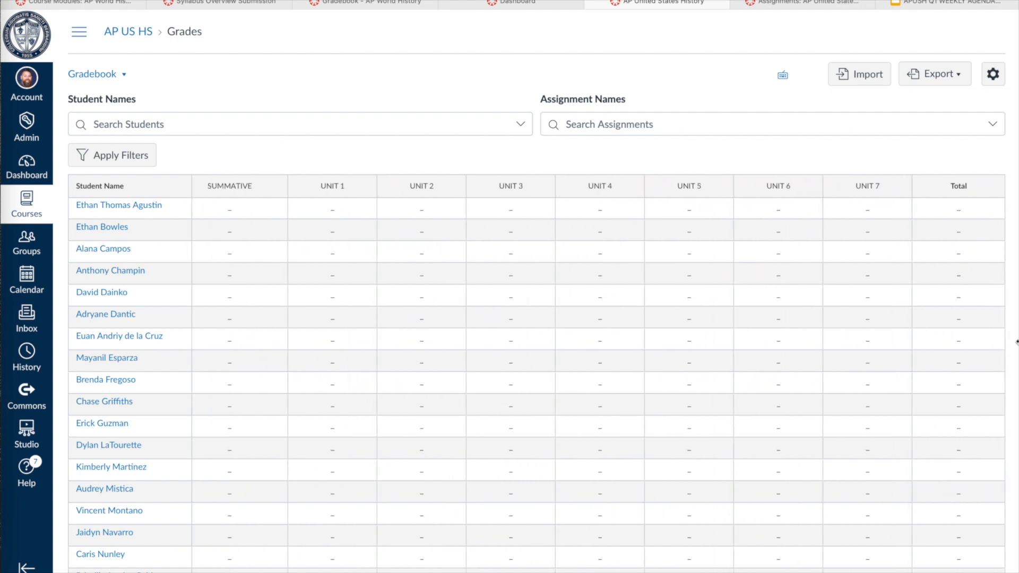
scroll(721, 213, "left", 3)
scroll(718, 212, "right", 4)
scroll(575, 296, "left", 5)
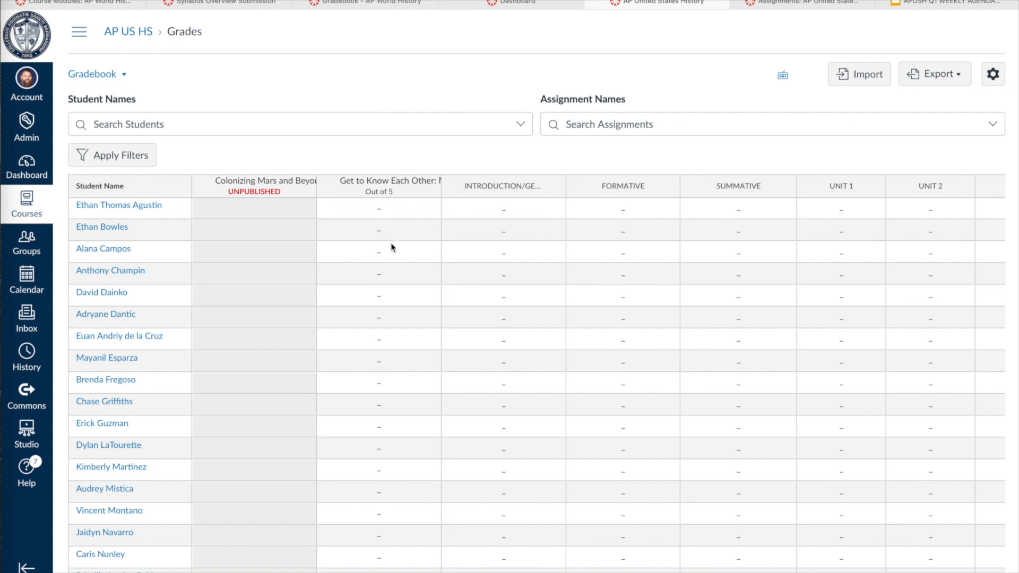
Review the gradebook's late policies and grade posting policy, leaving the missing-grade and late-deduction options enabled.
left_click(993, 75)
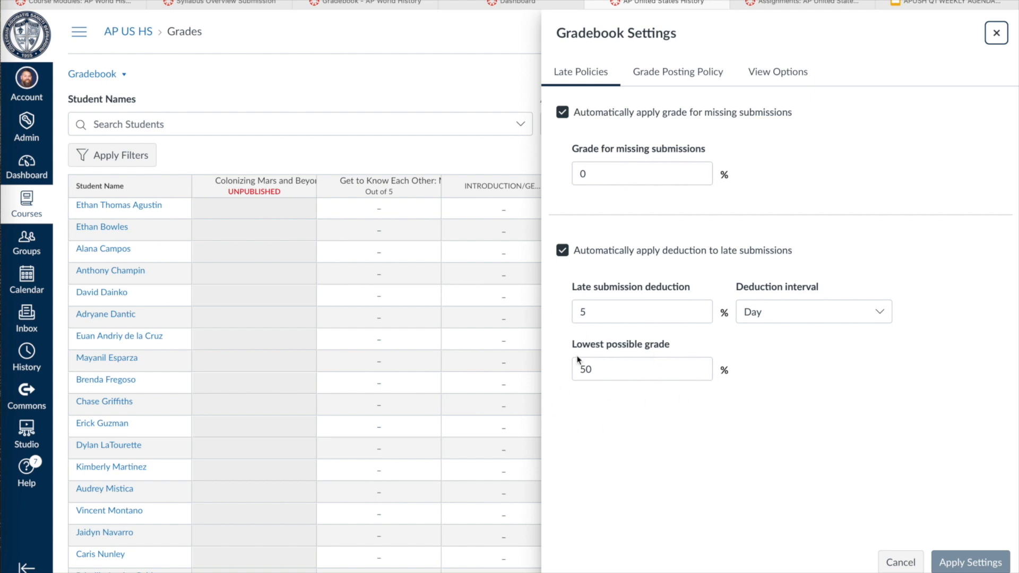
left_click(562, 251)
left_click(562, 255)
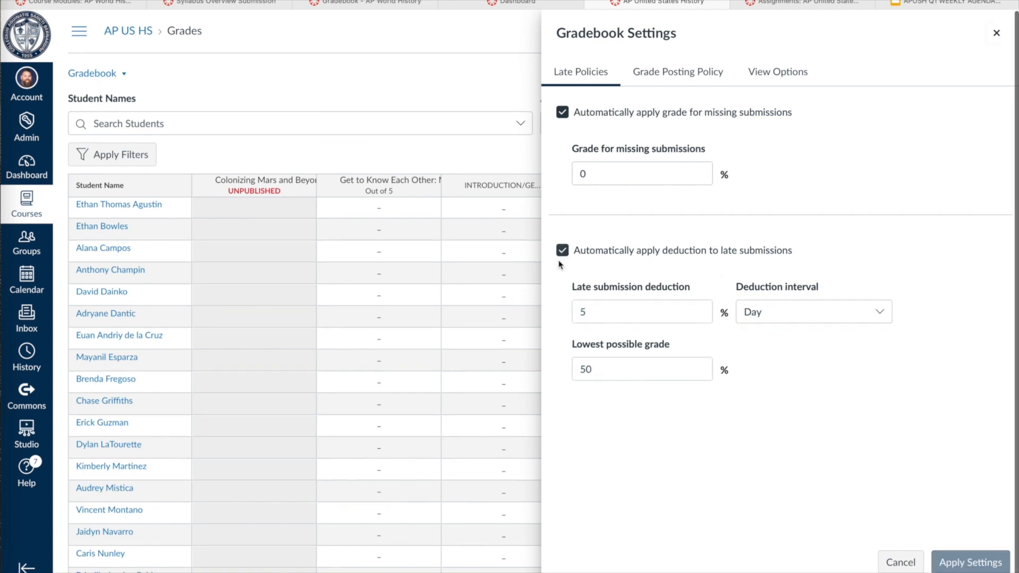
left_click(561, 113)
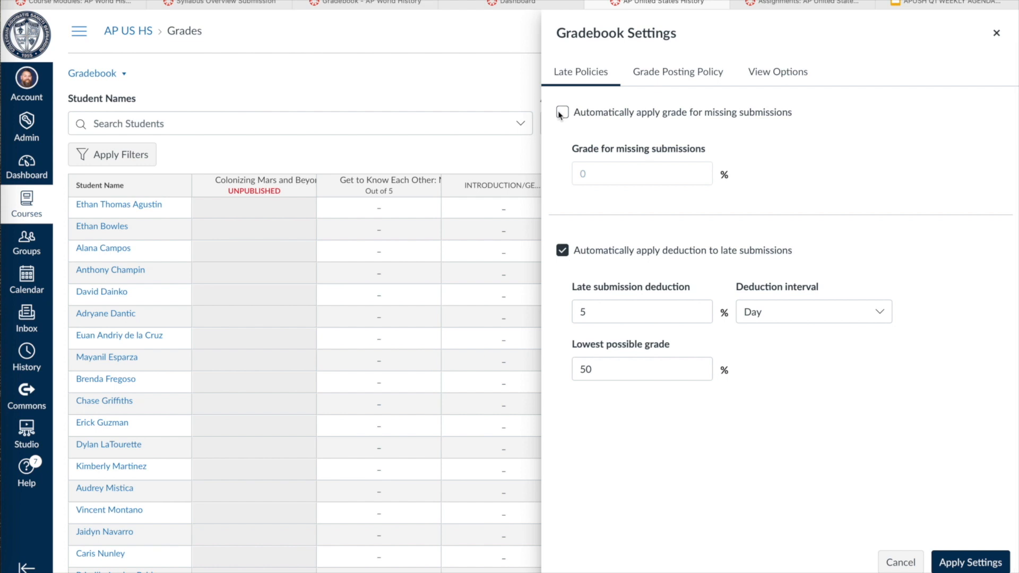
left_click(561, 113)
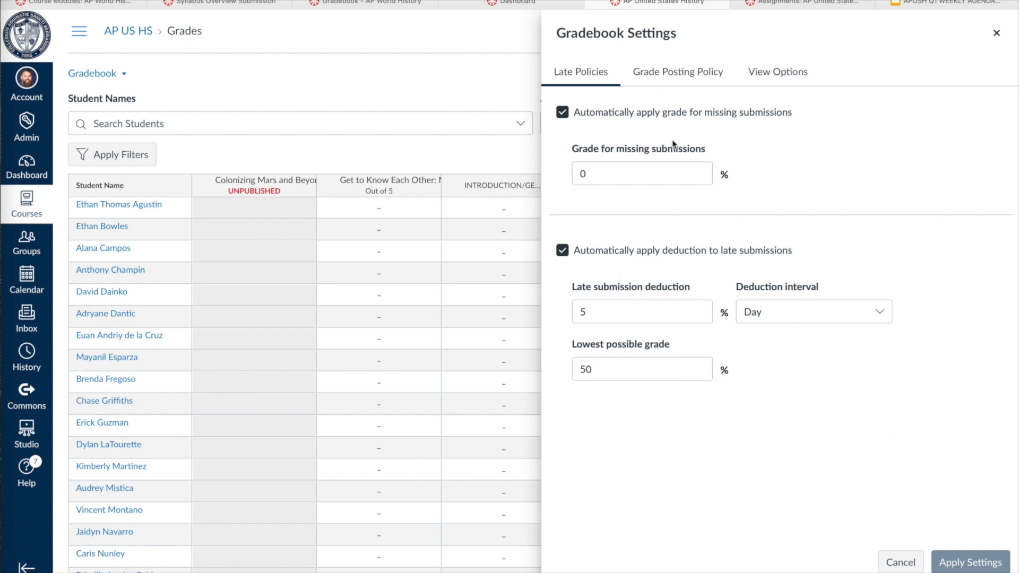
left_click(671, 77)
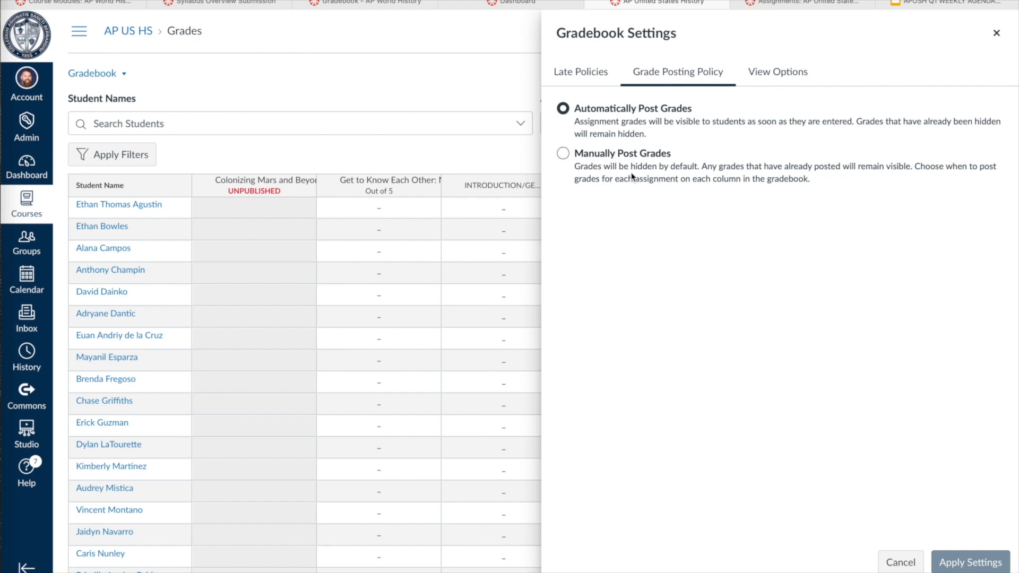
Set the gradebook view to show Notes, omit unpublished assignments and hide assignment group totals, and apply the settings.
left_click(780, 75)
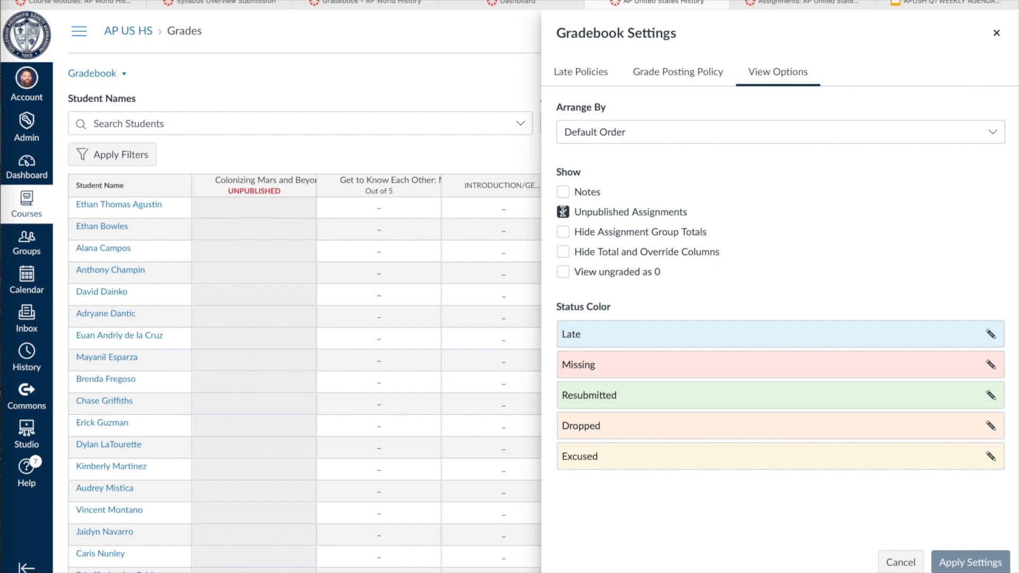
left_click(563, 212)
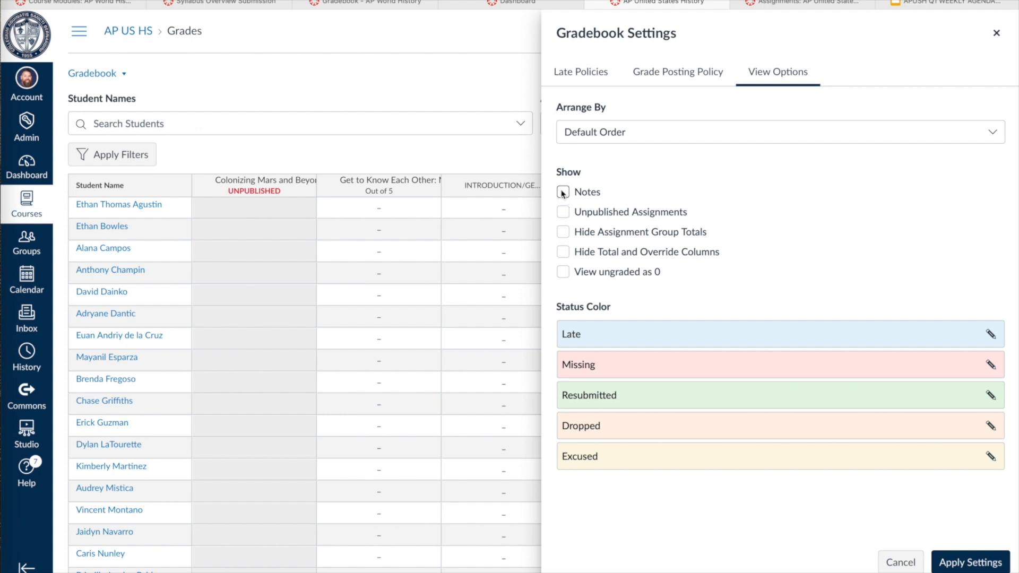
left_click(563, 193)
left_click(564, 234)
left_click(975, 566)
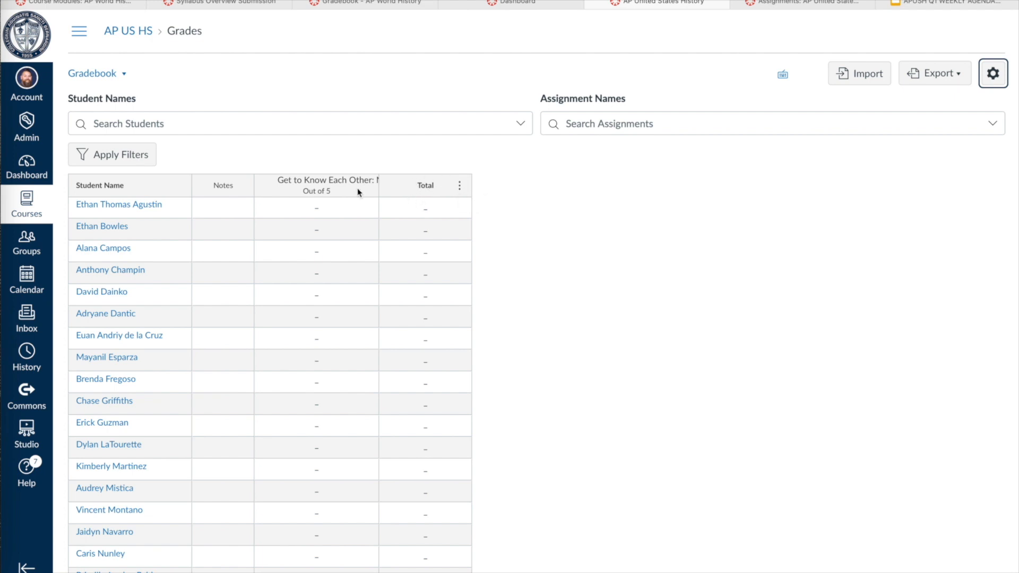
Move the gradebook's Total column to the front, before the Notes column.
left_click(460, 186)
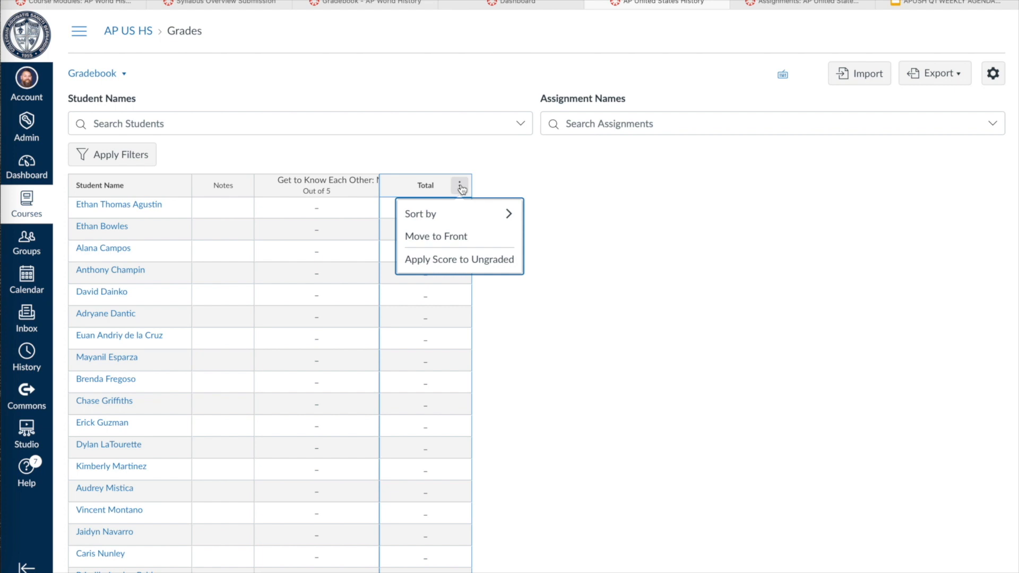
mouse_move(461, 220)
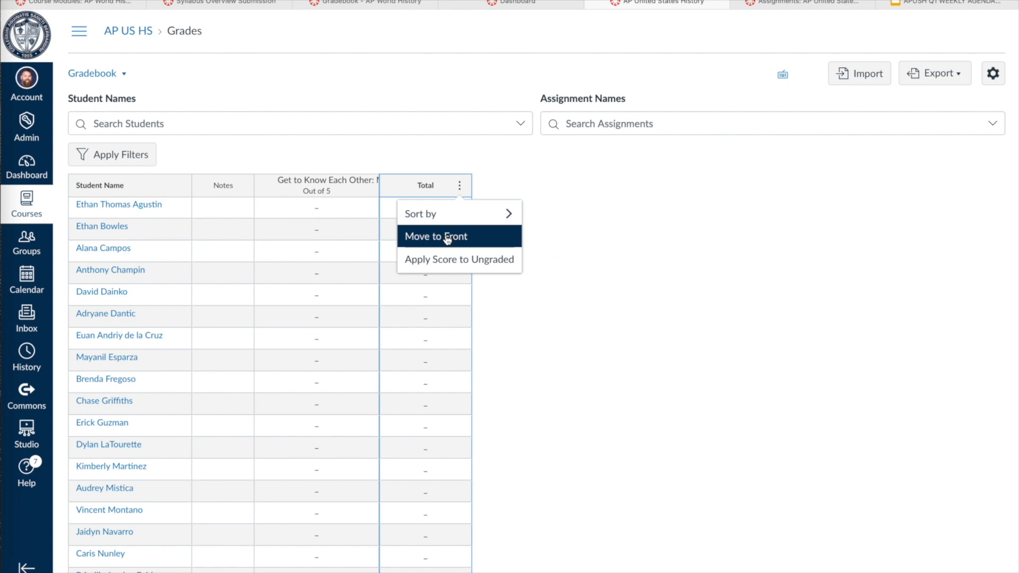
left_click(448, 239)
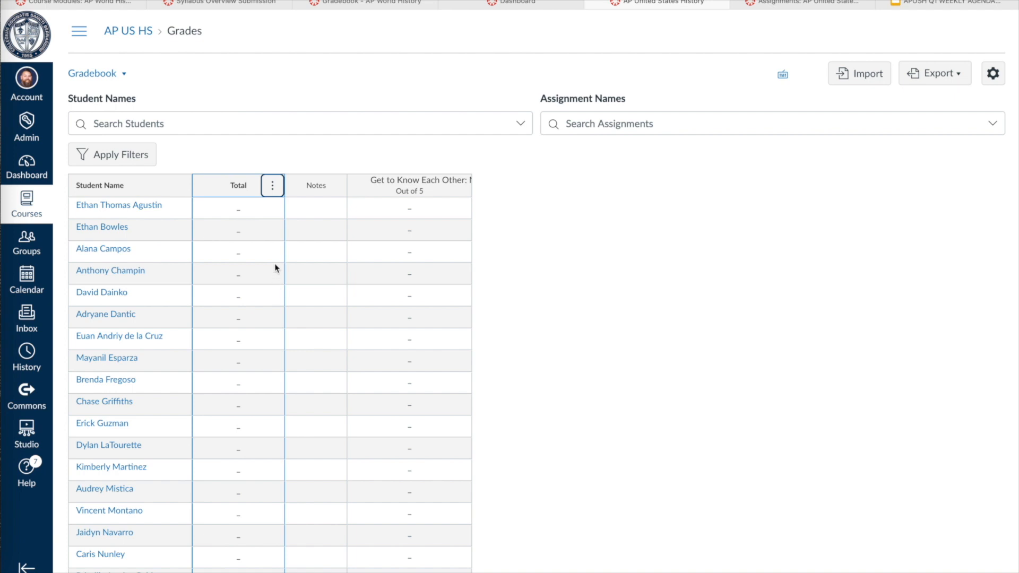
Open the first student's note for editing and cancel without entering text.
left_click(311, 205)
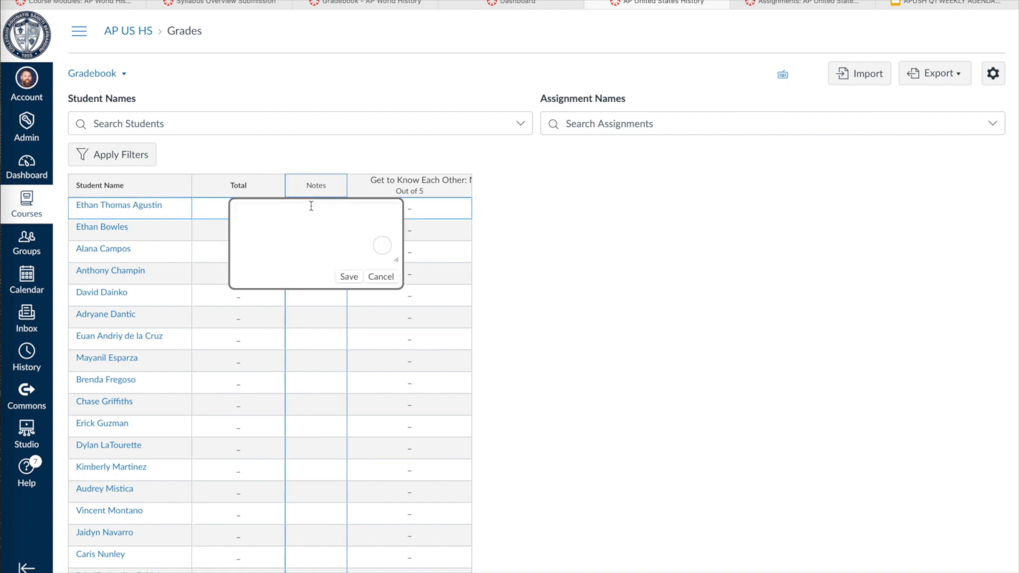
left_click(380, 277)
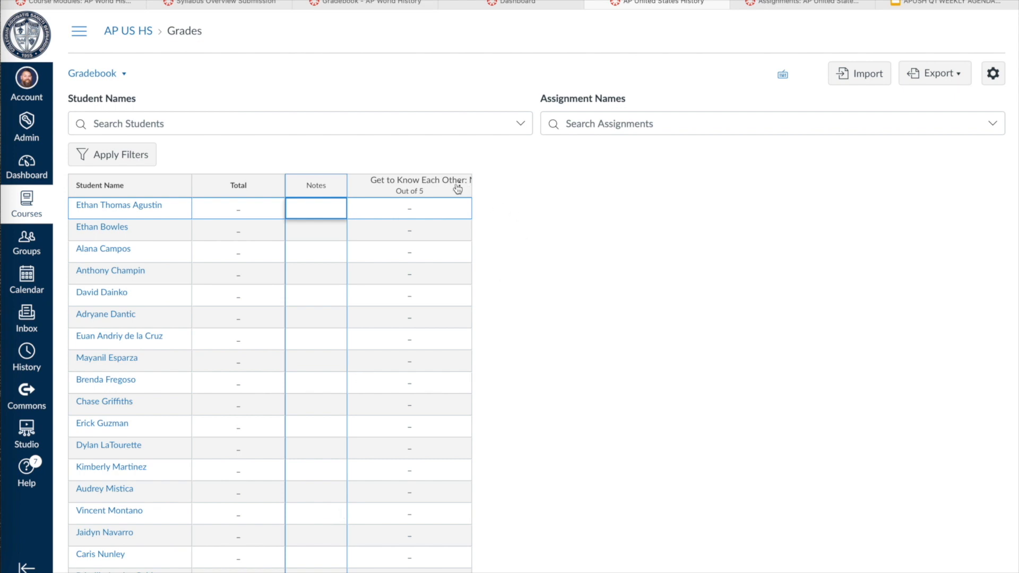
Start a gradebook filter preset named Missing Work with its submissions condition set to Has no submissions.
left_click(135, 154)
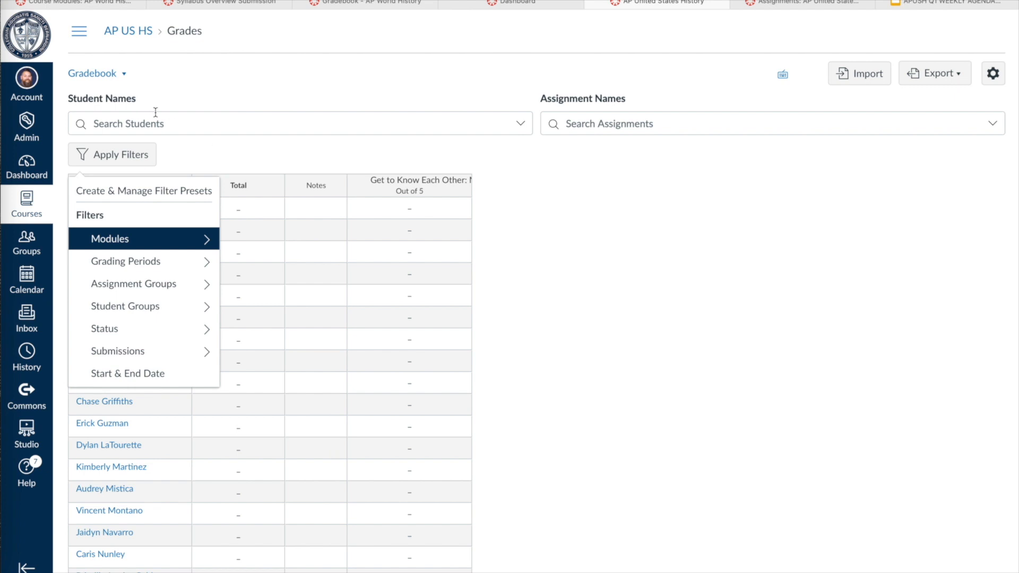
left_click(465, 164)
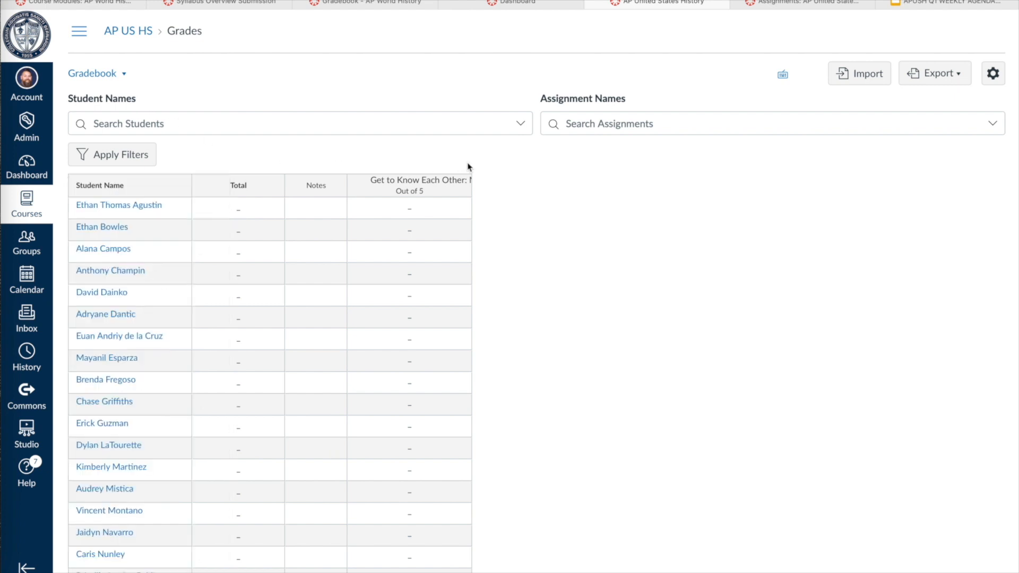
left_click(137, 158)
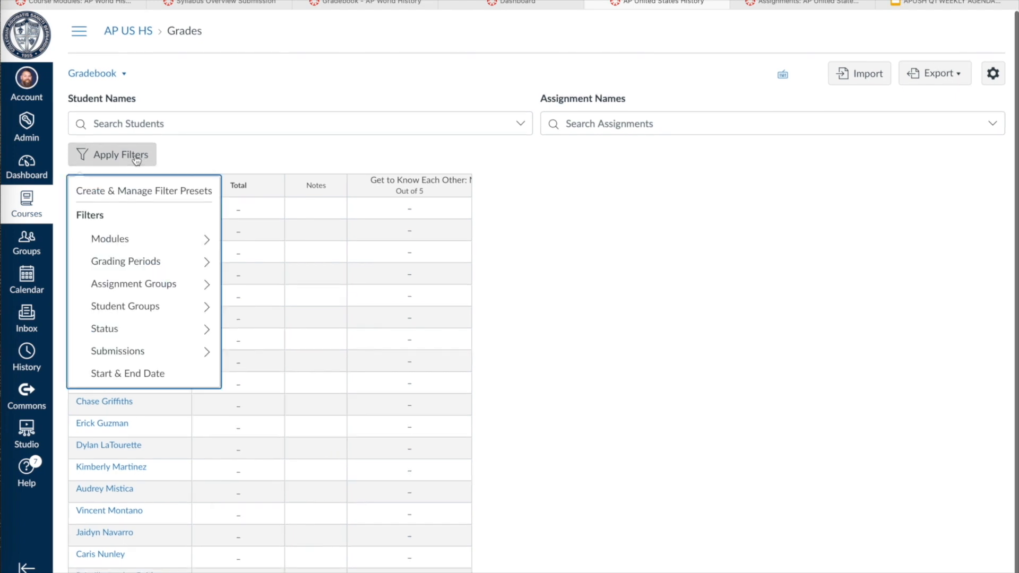
left_click(142, 193)
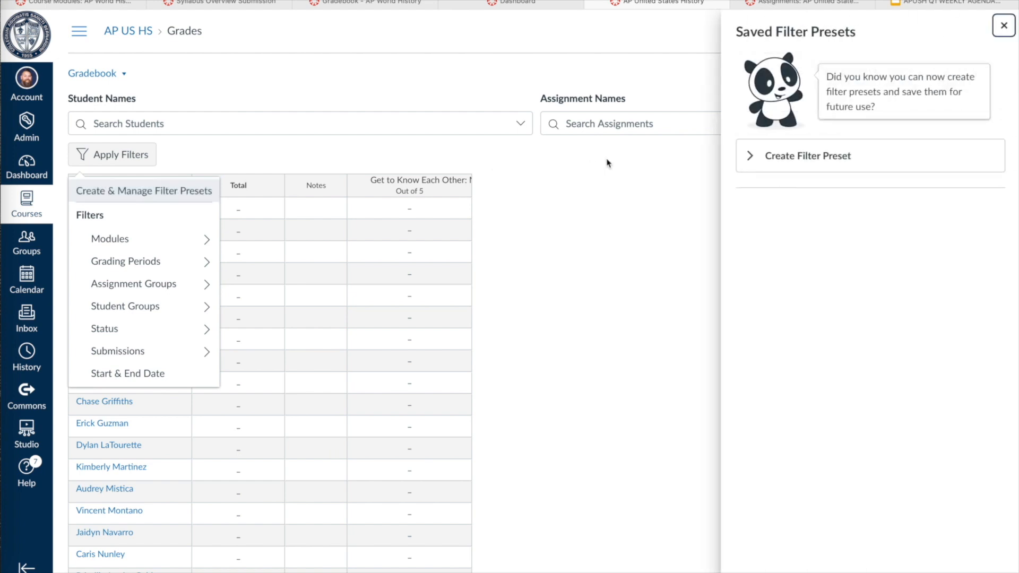
left_click(754, 160)
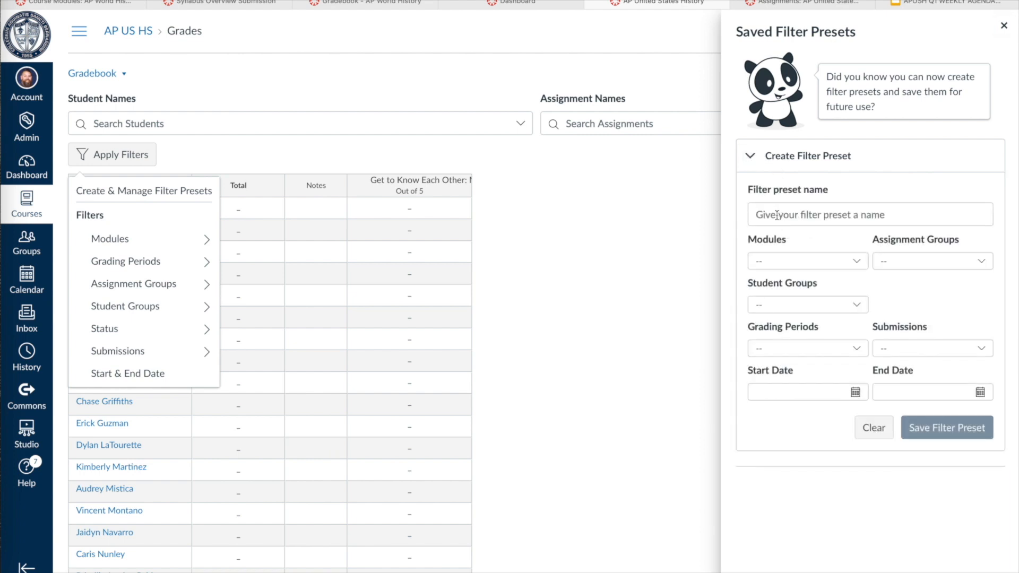
left_click(776, 215)
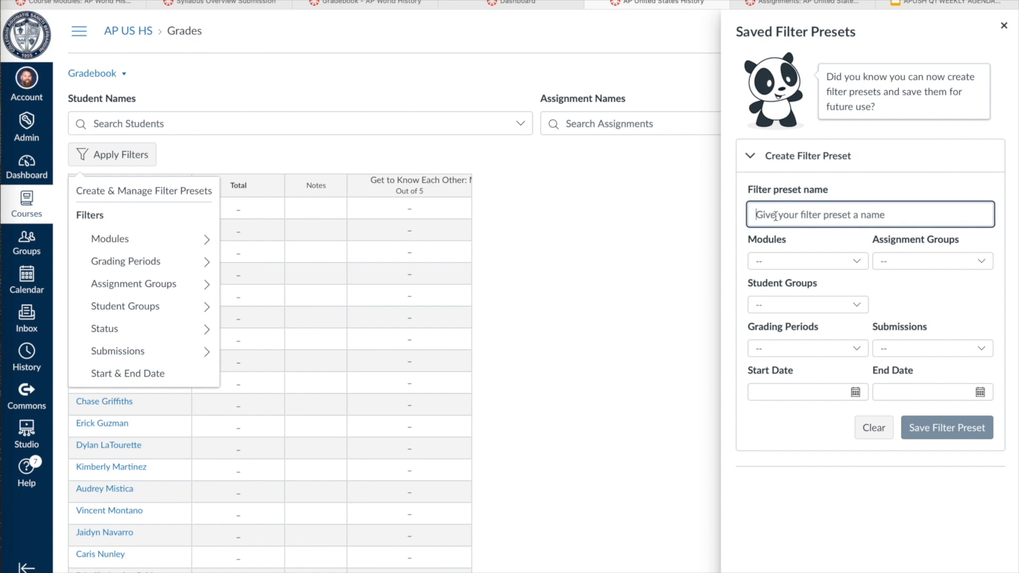
type("Mis")
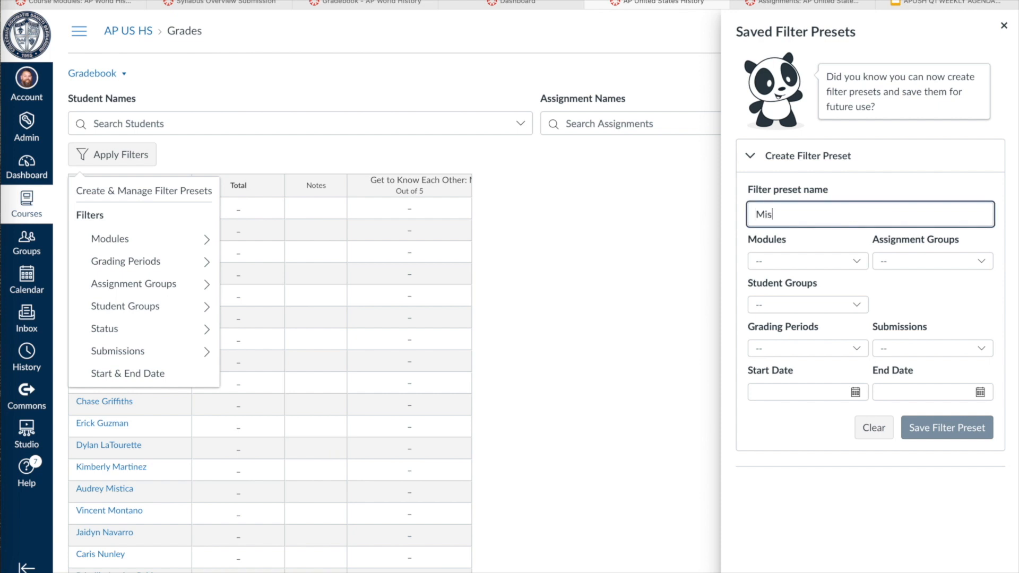
type("sing Work")
left_click(982, 350)
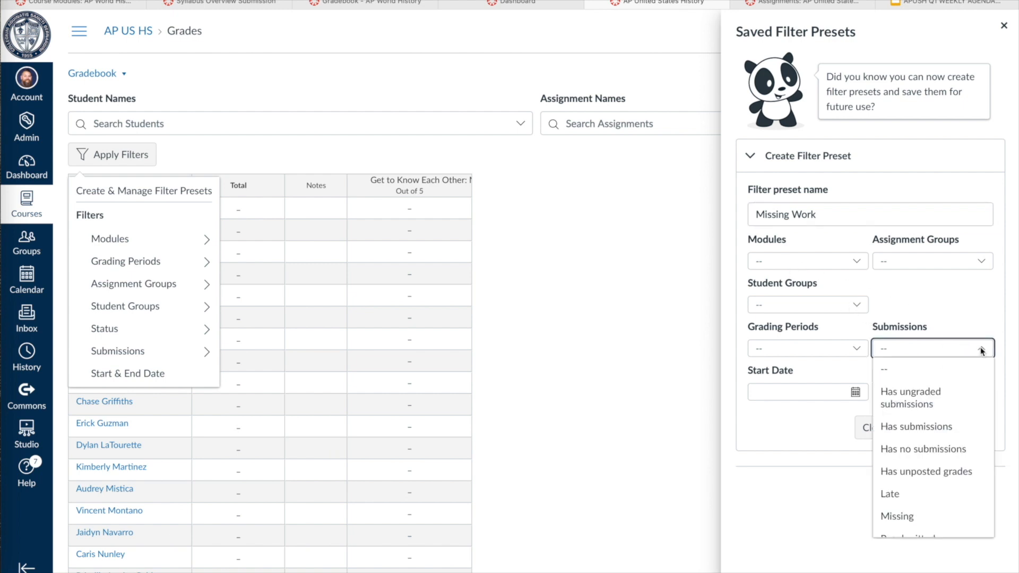
left_click(930, 453)
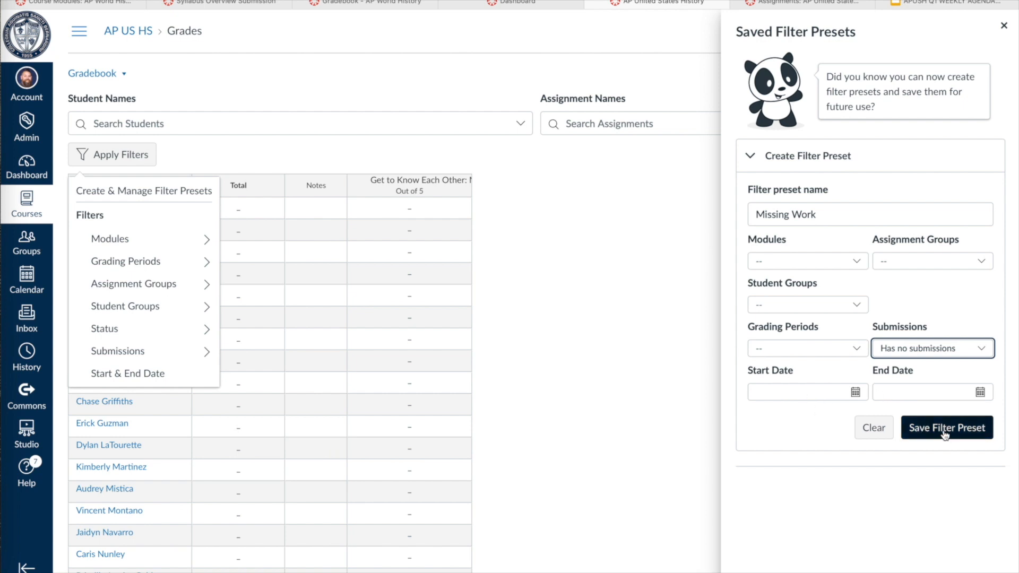
Rename the new filter preset MISSING WORK, save it and close the saved presets.
left_click_drag(822, 218, 752, 217)
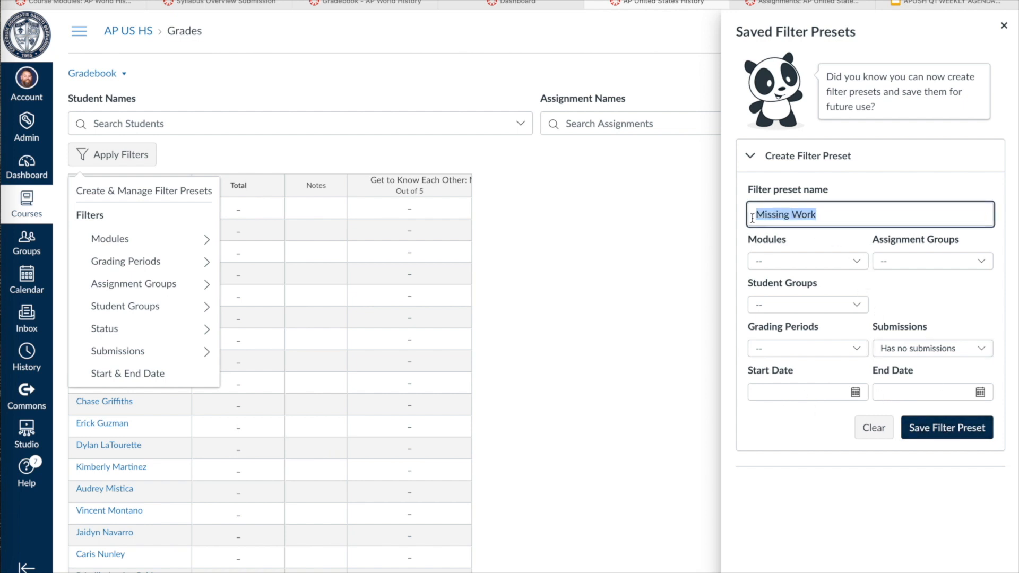
type("MISSING WORK")
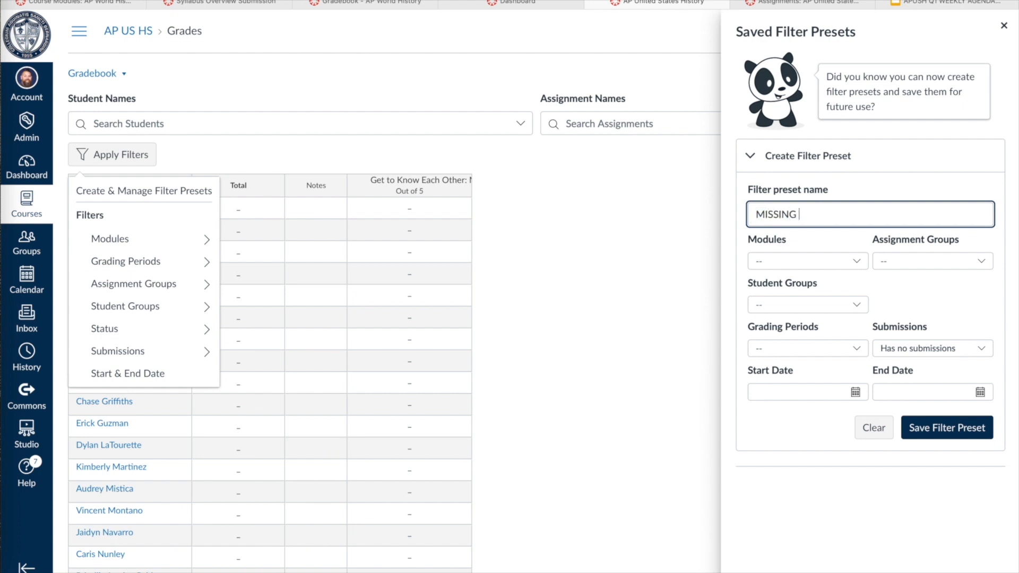
left_click(944, 432)
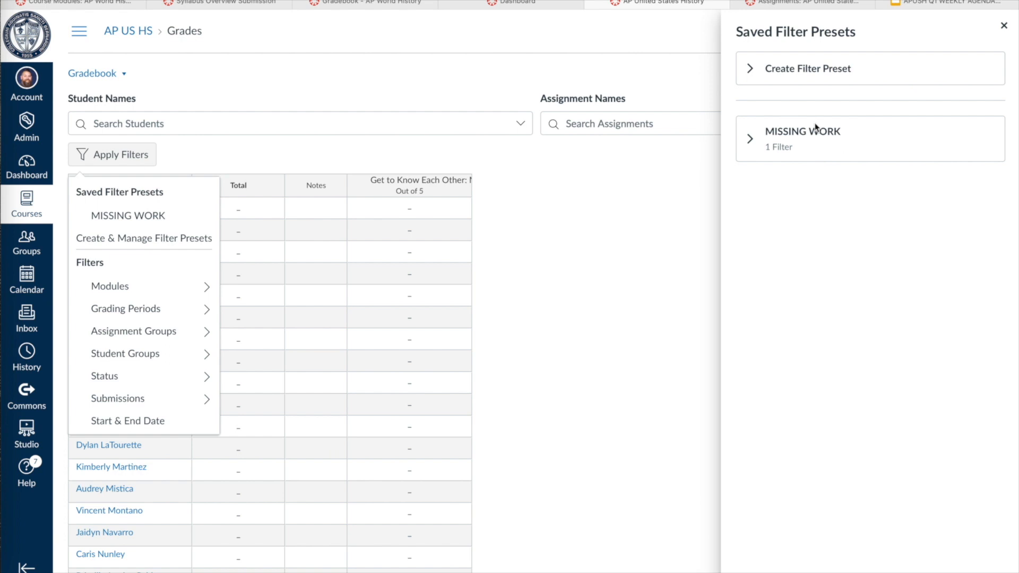
left_click(1005, 26)
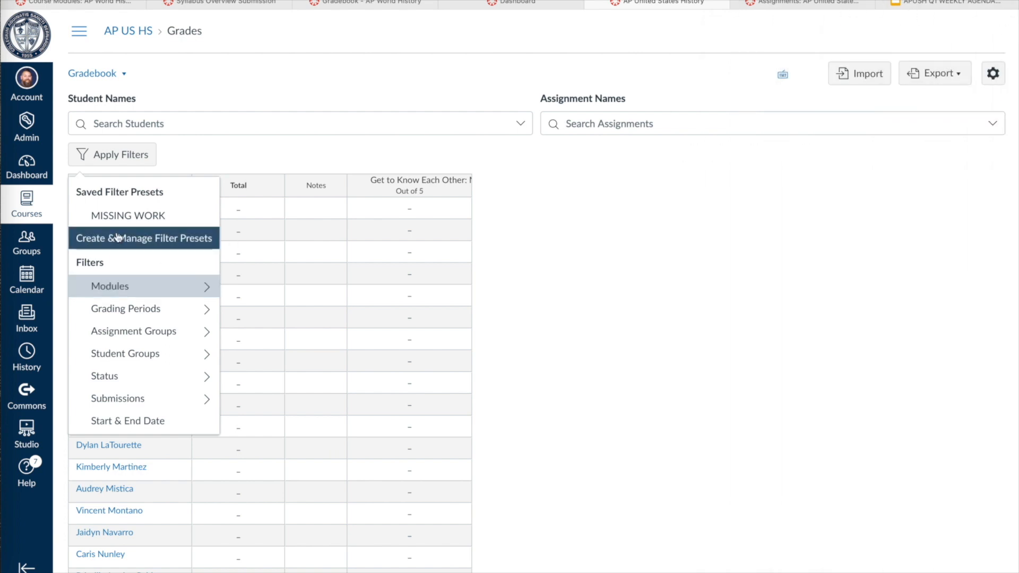
Check where the saved MISSING WORK preset is offered among the gradebook filters, without applying it.
left_click(121, 156)
left_click(121, 156)
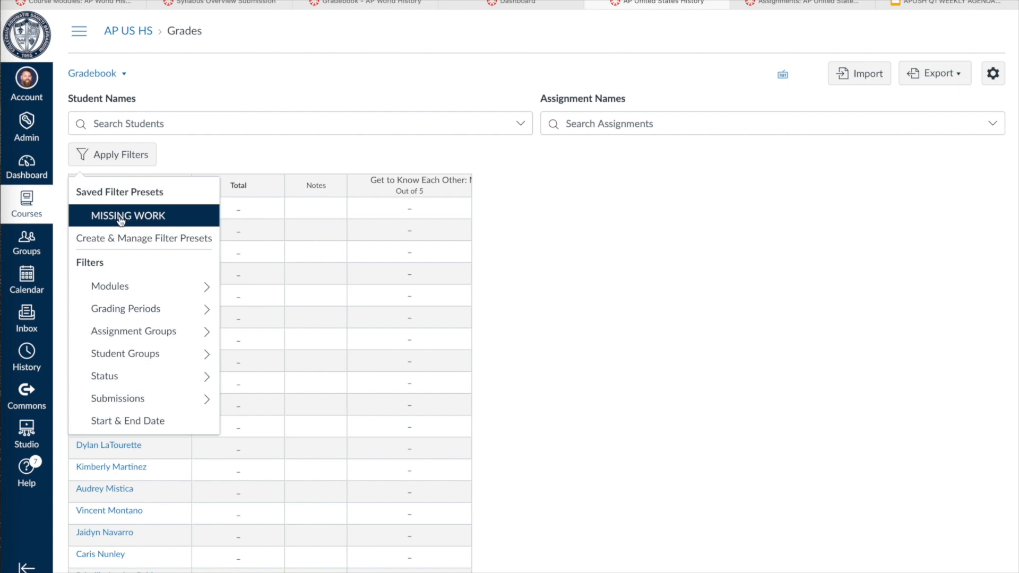
left_click(682, 353)
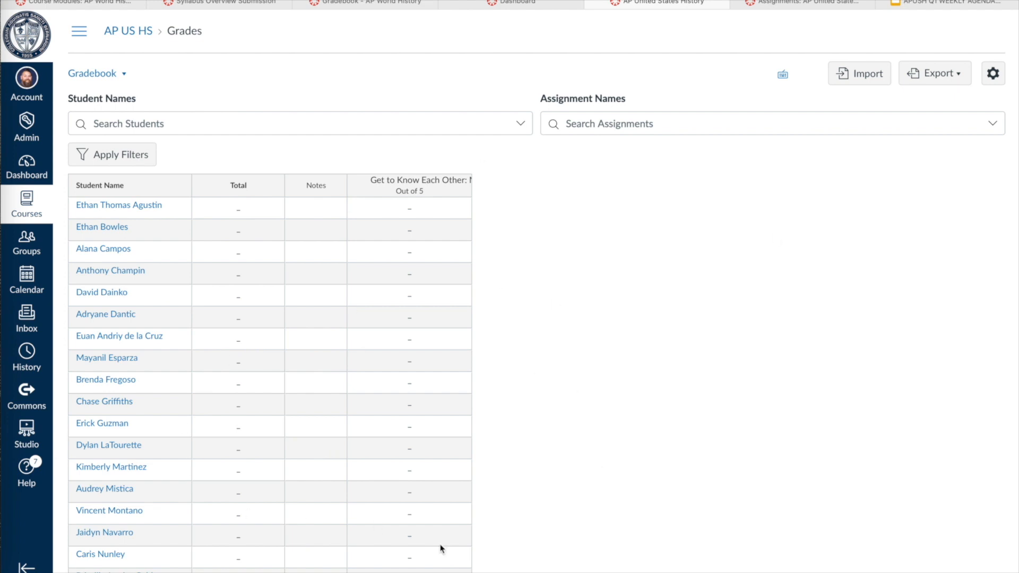
left_click(127, 155)
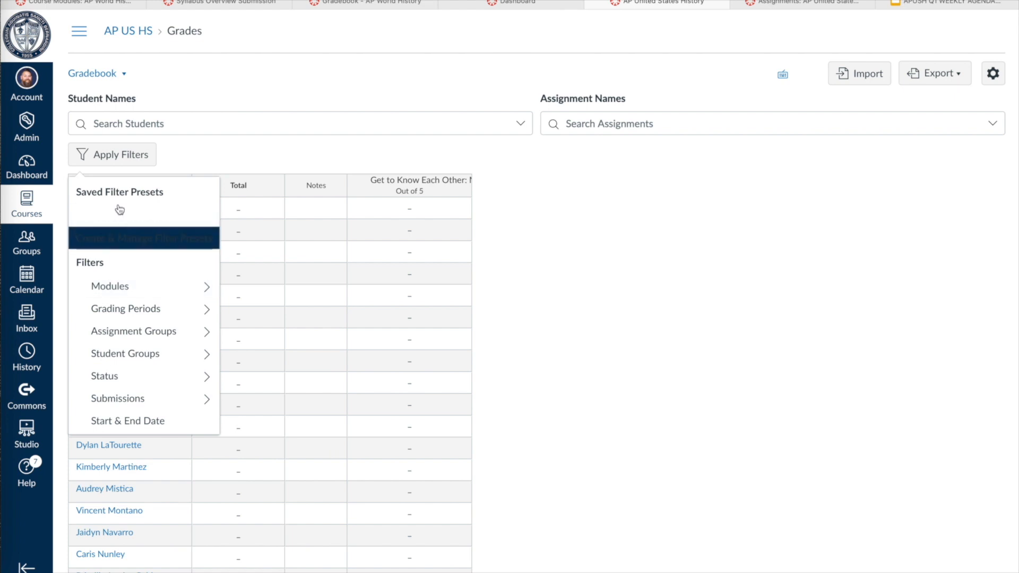
left_click(199, 150)
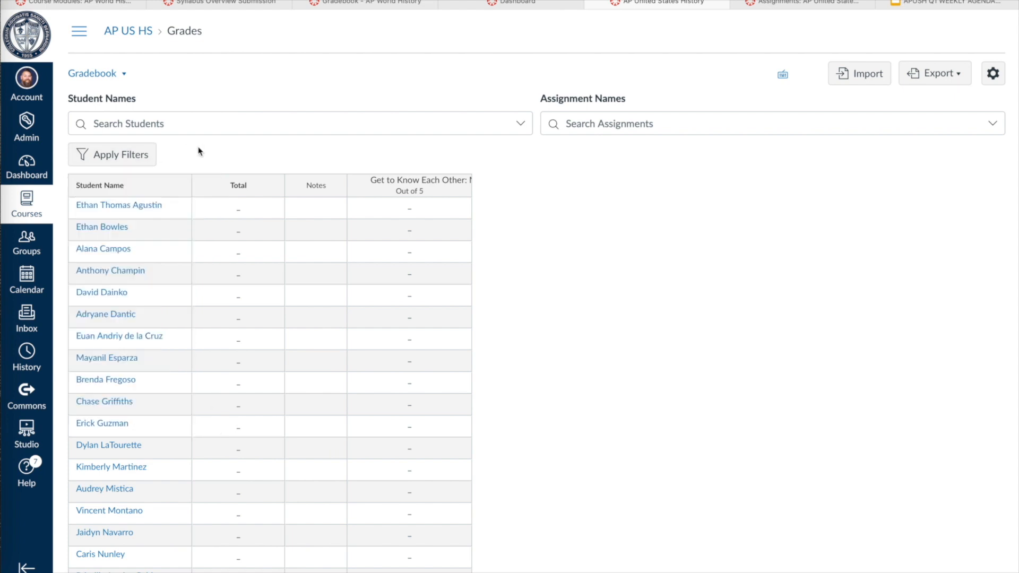
Look at the gradebook's student and assignment search fields without entering a search.
left_click(147, 122)
left_click(280, 129)
left_click(652, 177)
left_click(620, 123)
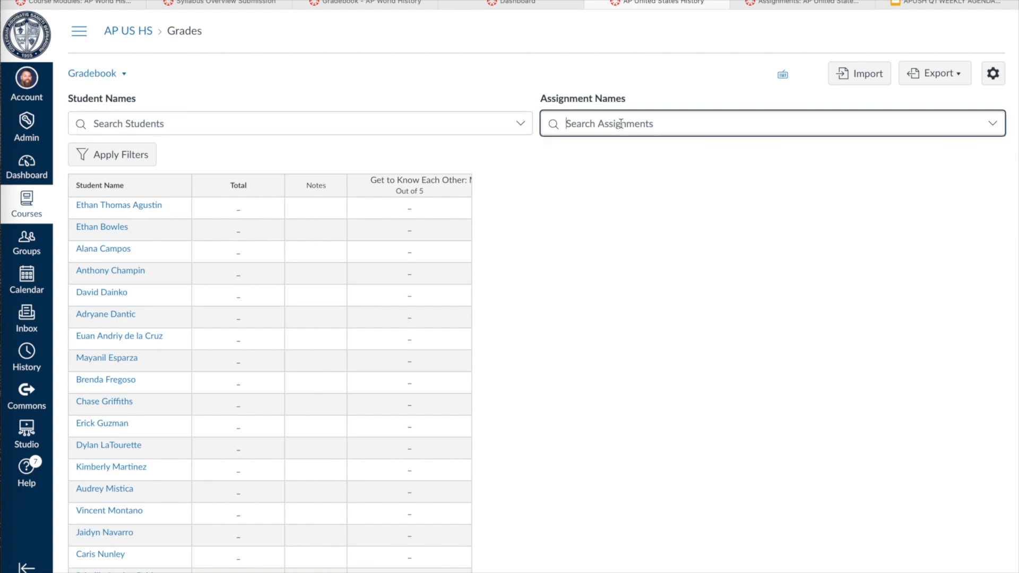
left_click(620, 124)
Review the sort options of the Student Name column and display the names as Last, First Name.
left_click(180, 187)
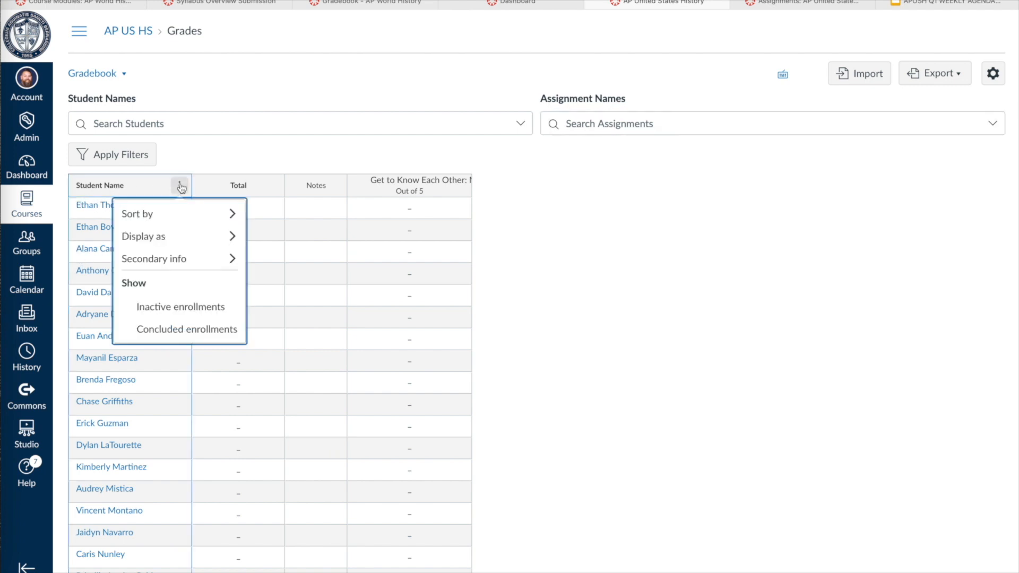
mouse_move(174, 218)
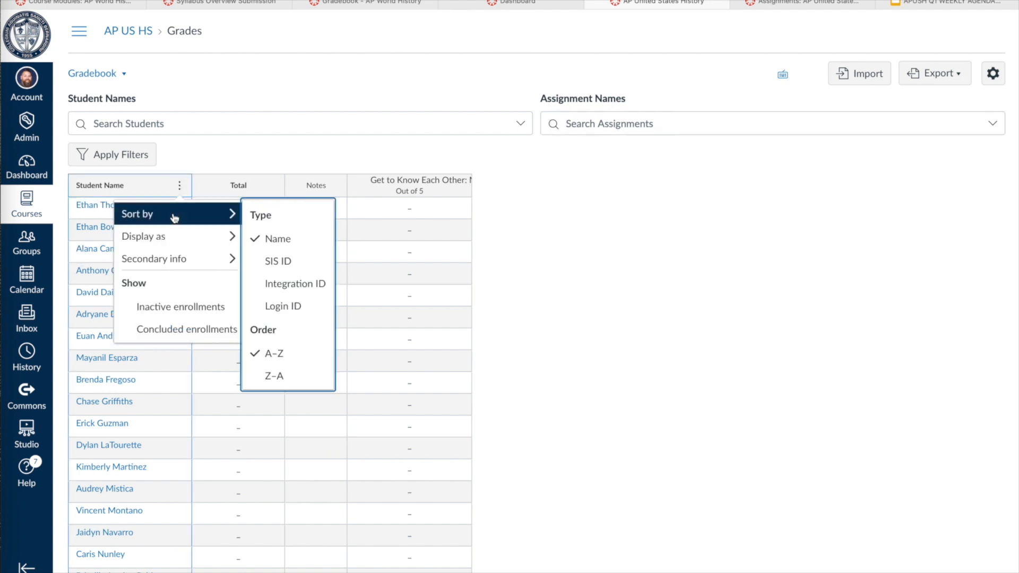
mouse_move(157, 238)
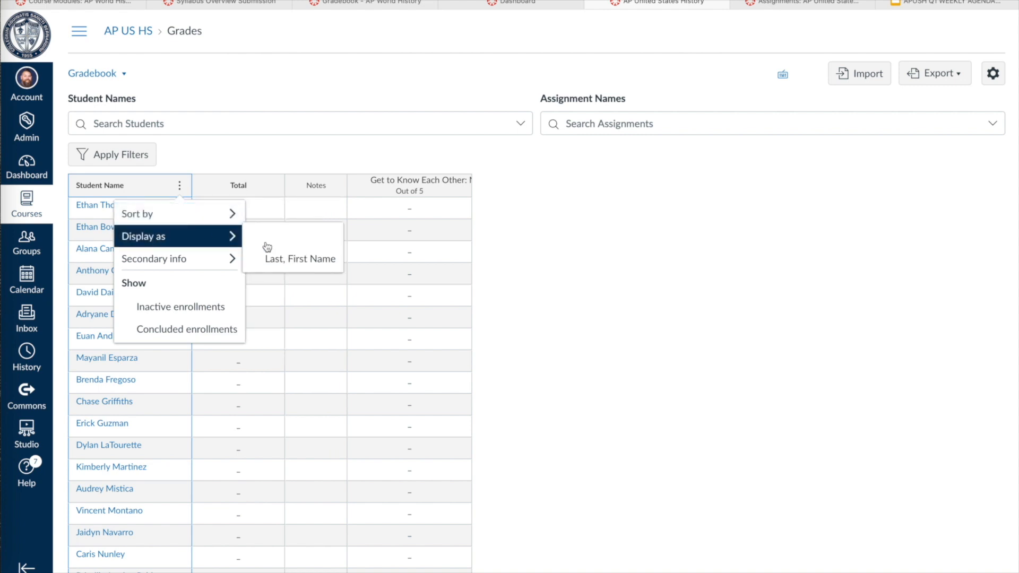
left_click(278, 259)
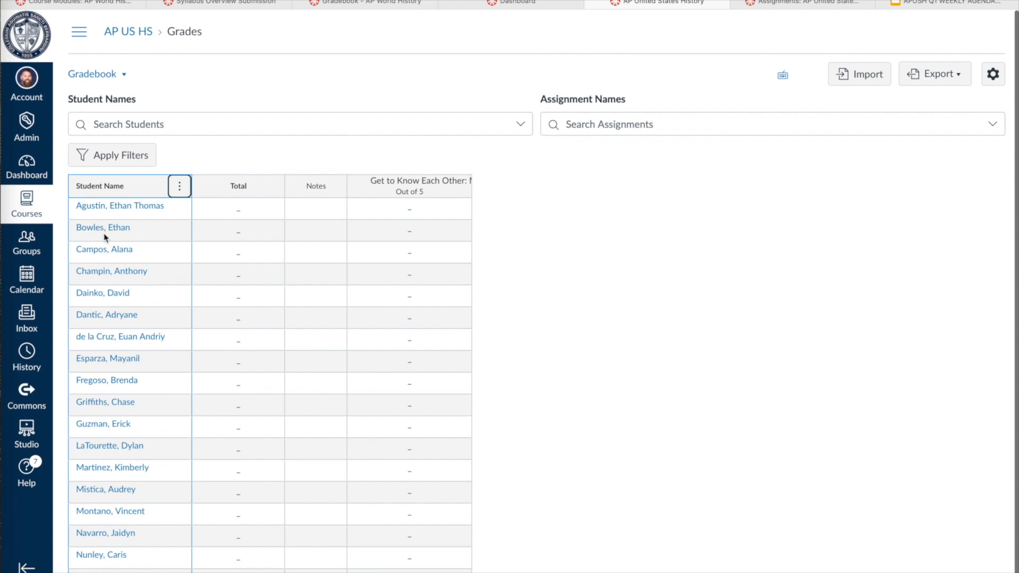
Review the Student Name column's secondary info and display options, and look through the student list.
left_click(180, 187)
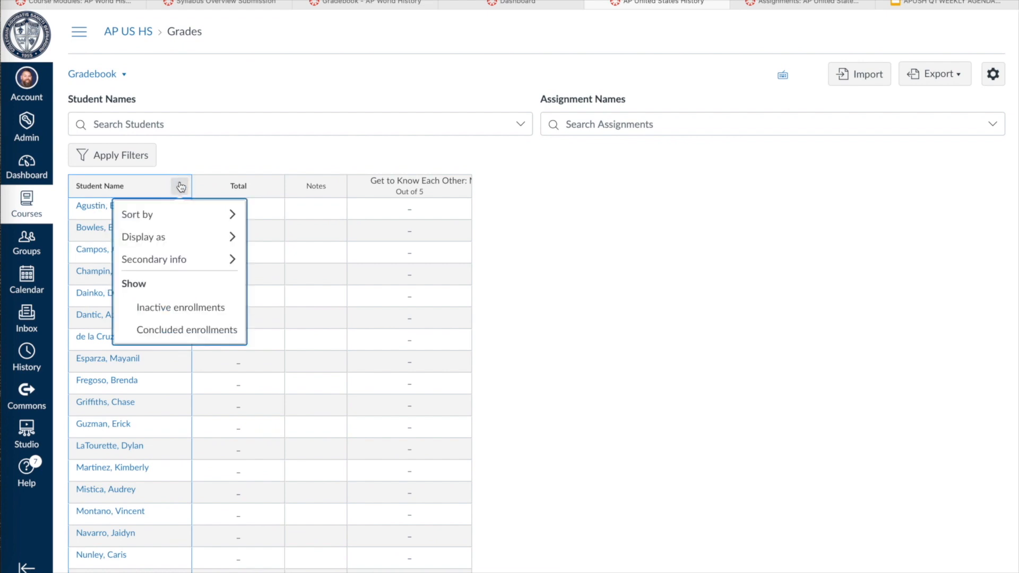
mouse_move(184, 267)
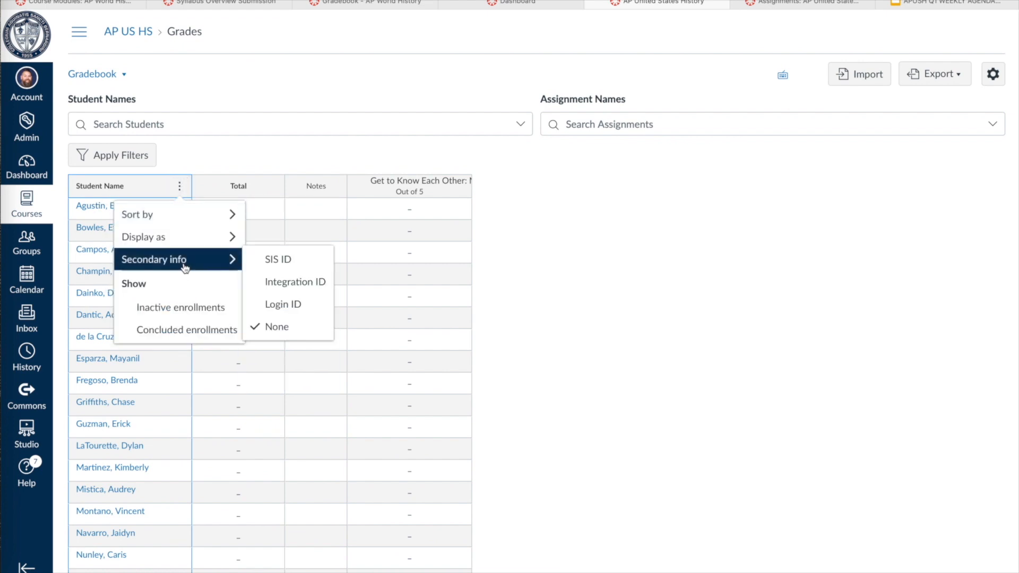
mouse_move(186, 242)
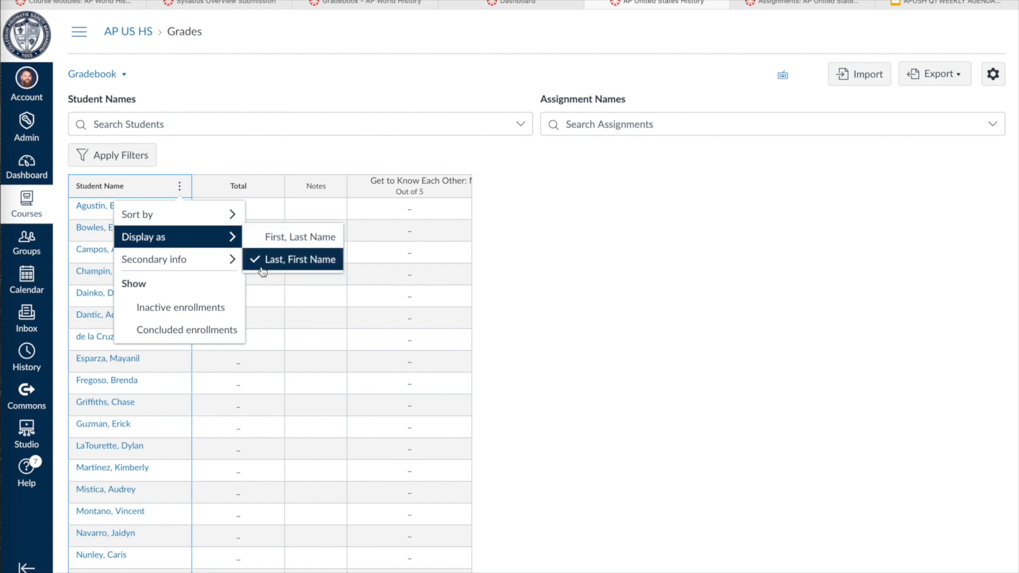
left_click(197, 155)
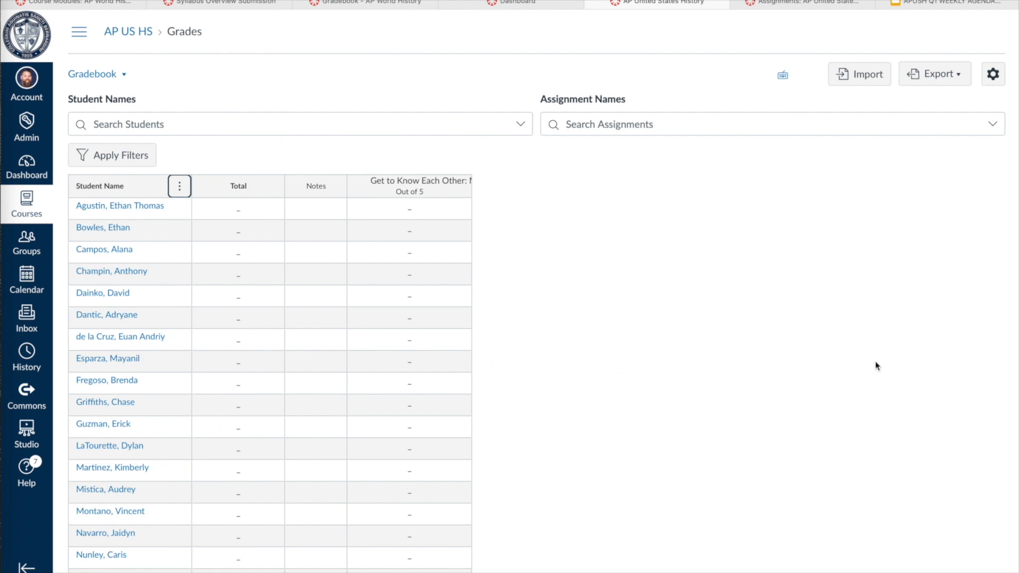
scroll(876, 365, "down", 2)
scroll(876, 365, "down", 2)
scroll(865, 365, "up", 4)
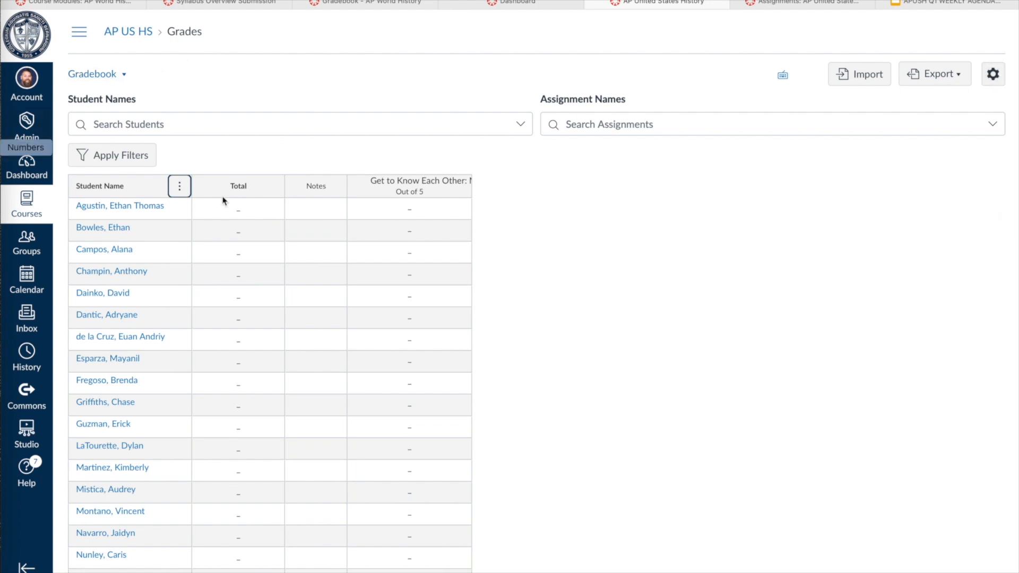
Switch to the Learning Mastery Gradebook and examine the descriptions of outcomes such as Problem-solving and Emotional intelligence.
left_click(119, 76)
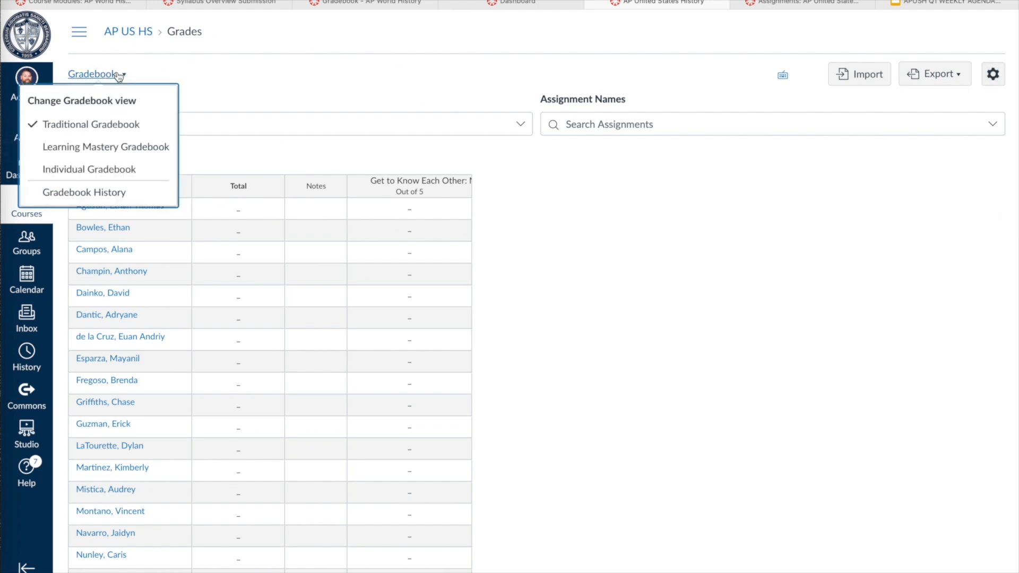
left_click(114, 148)
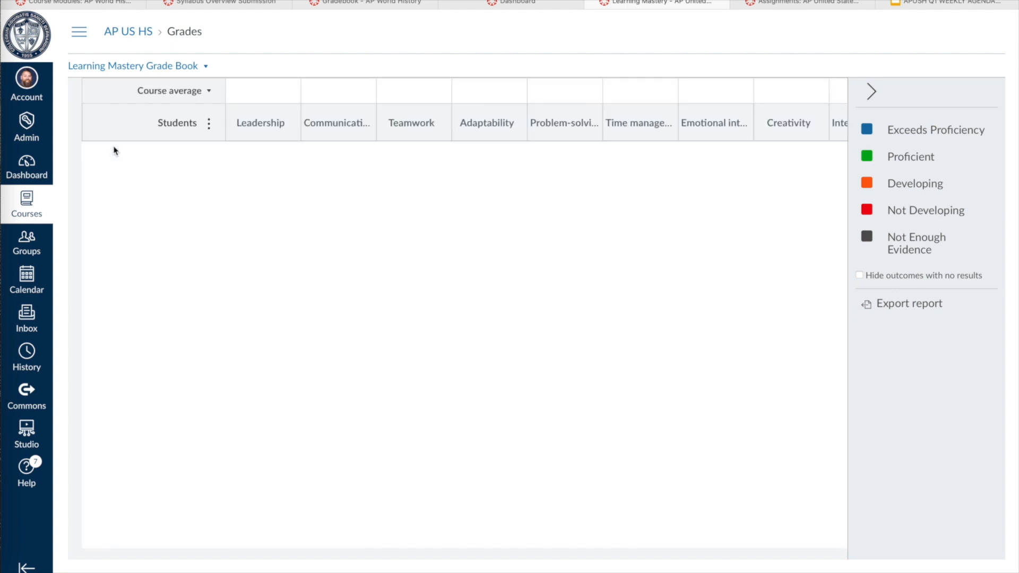
mouse_move(584, 125)
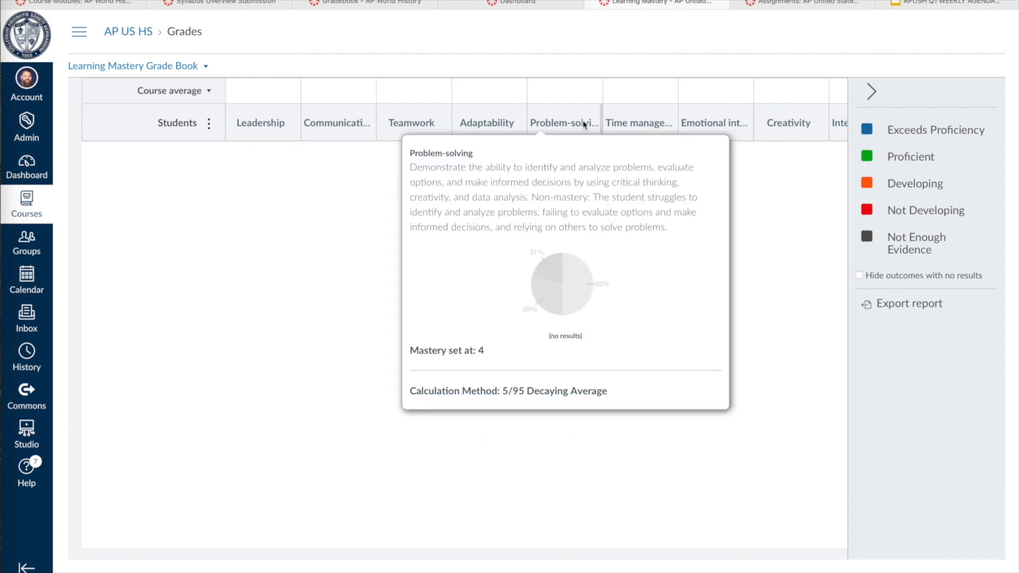
mouse_move(638, 125)
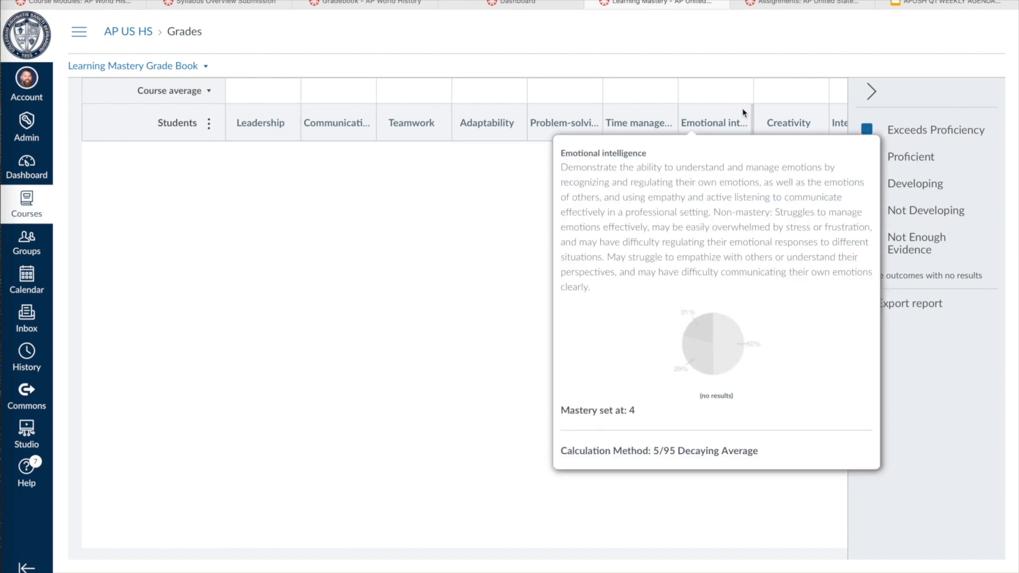
mouse_move(325, 128)
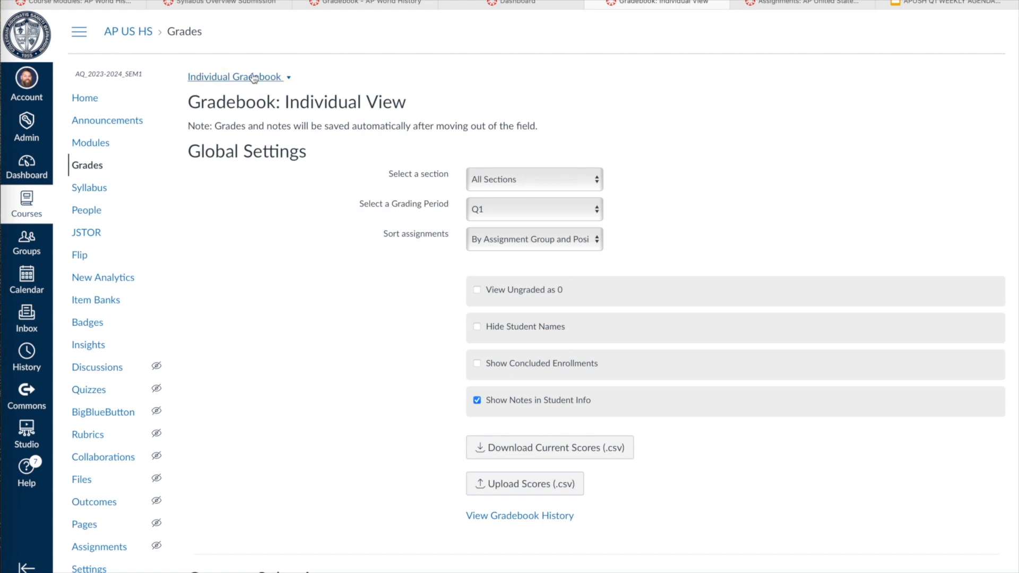
In the Individual Gradebook, select section AP US HS 06, keep grading period Q1 and sort assignments alphabetically.
left_click(532, 183)
left_click(530, 187)
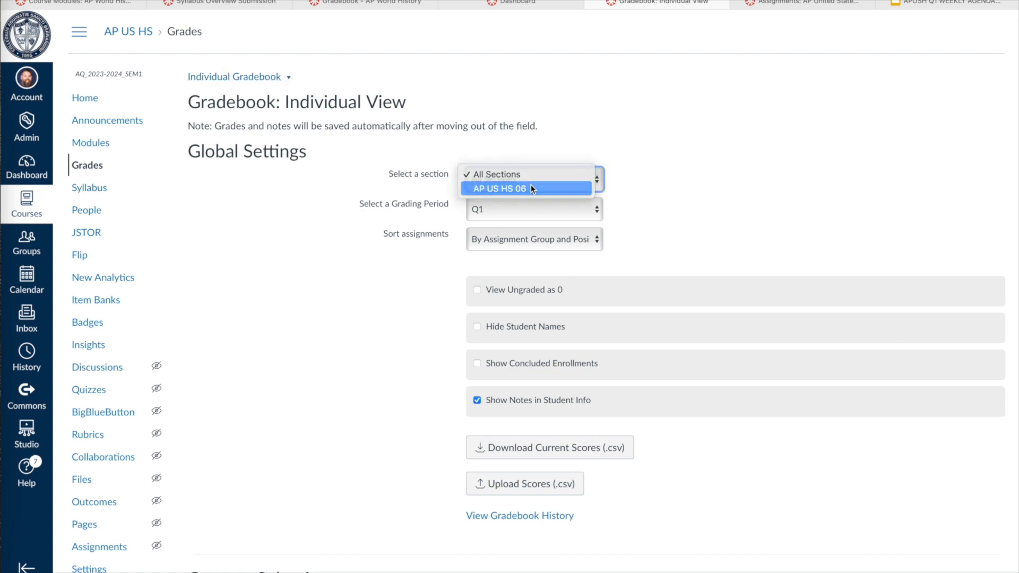
left_click(510, 209)
left_click(508, 207)
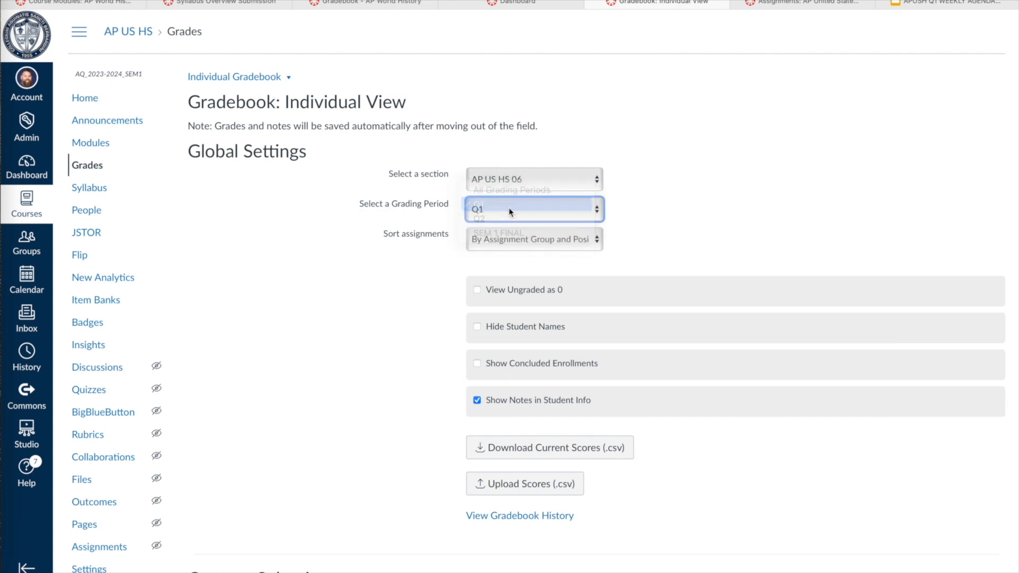
left_click(547, 240)
left_click(546, 245)
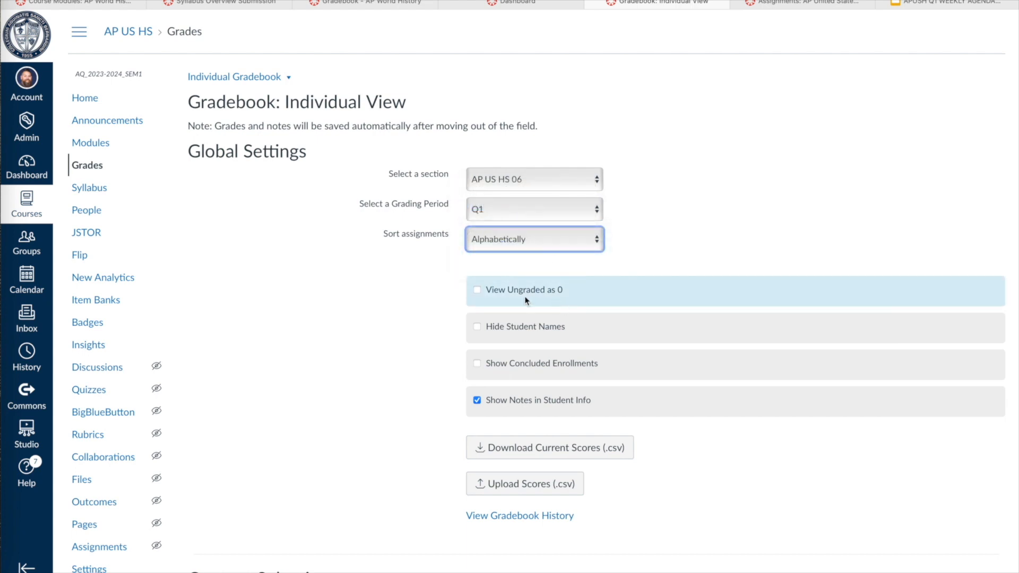
Select the first student in the list under Content Selection and review that student's information and assignment group grades.
scroll(528, 296, "down", 3)
scroll(525, 299, "down", 3)
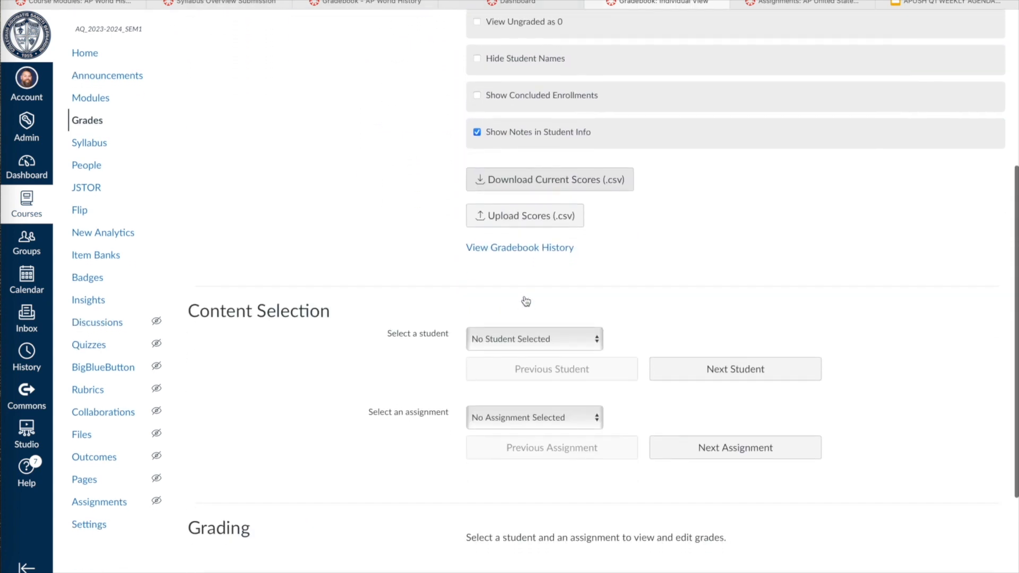
left_click(531, 328)
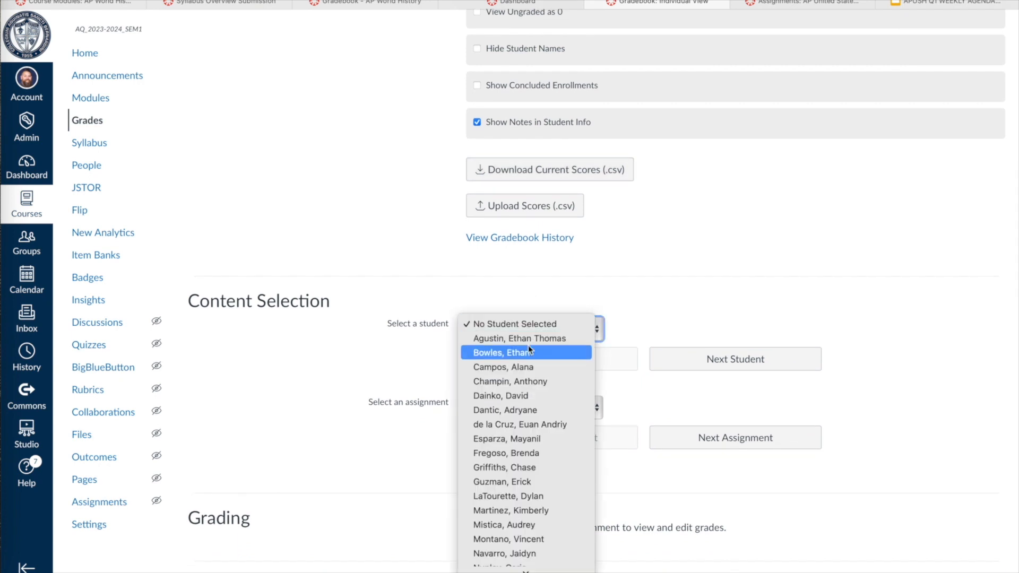
left_click(524, 337)
scroll(452, 316, "down", 3)
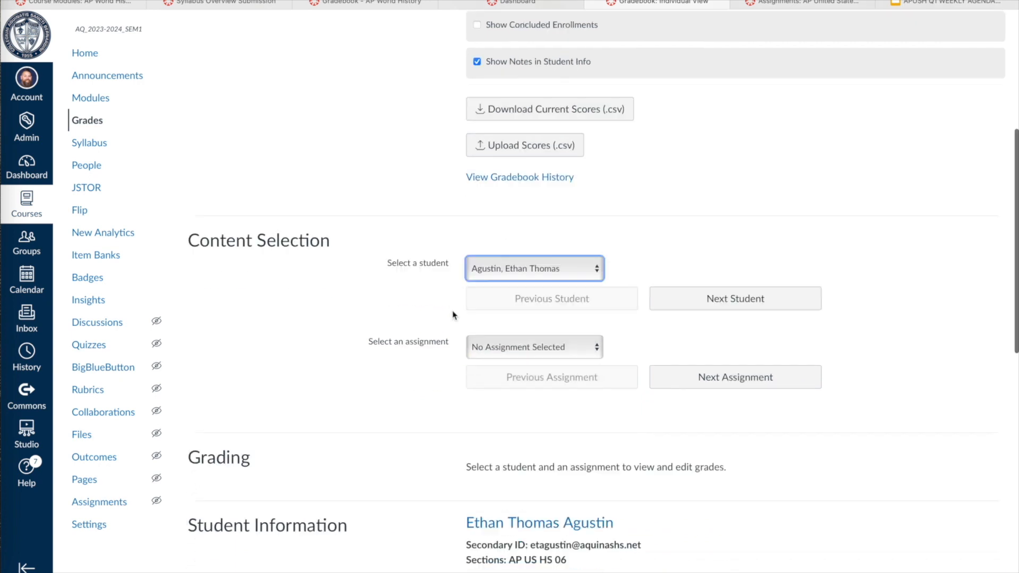
scroll(453, 315, "down", 9)
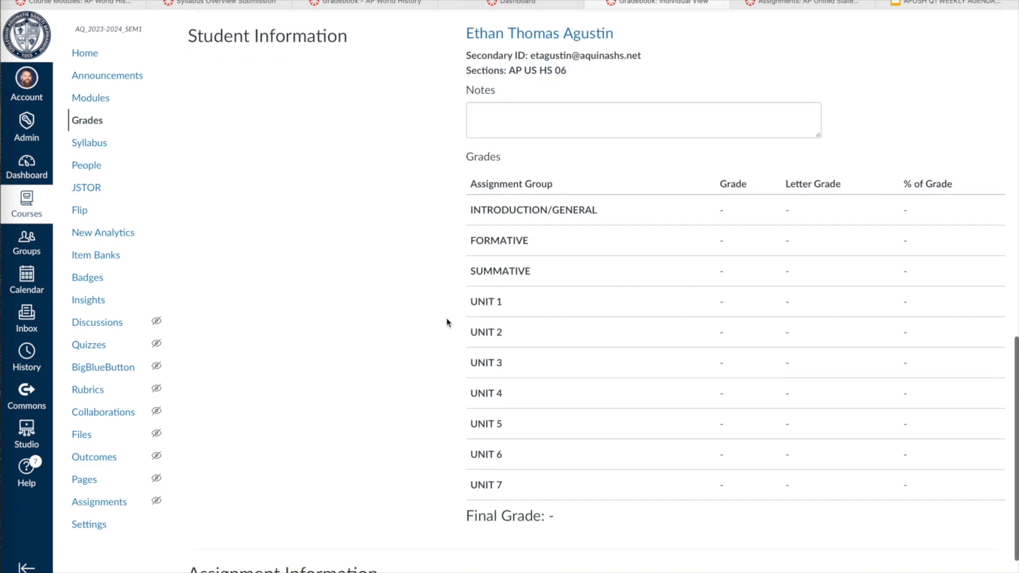
Return from the Individual Gradebook to the standard Gradebook view of AP US HS.
scroll(440, 242, "up", 11)
scroll(440, 242, "down", 1)
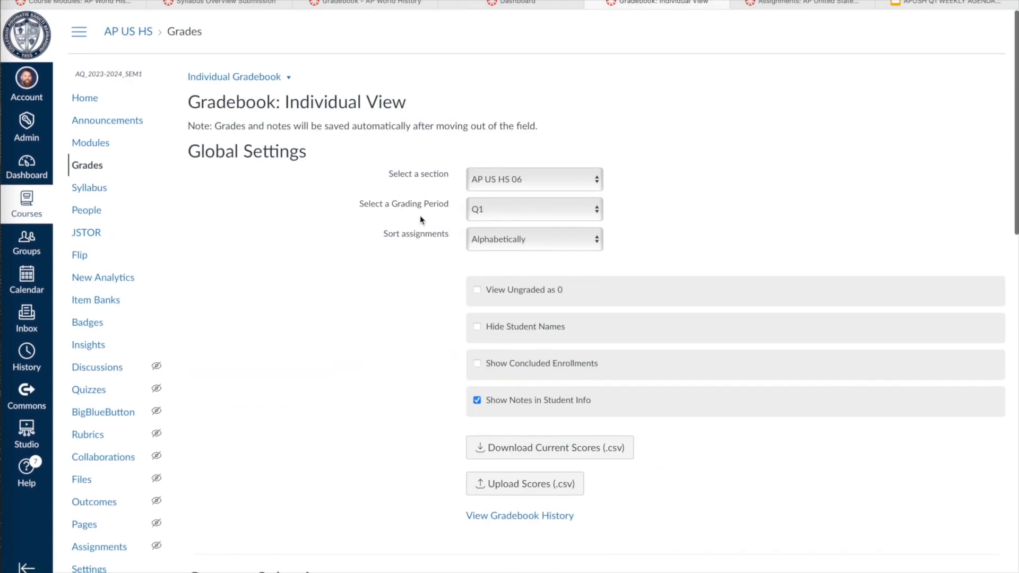
scroll(416, 218, "down", 1)
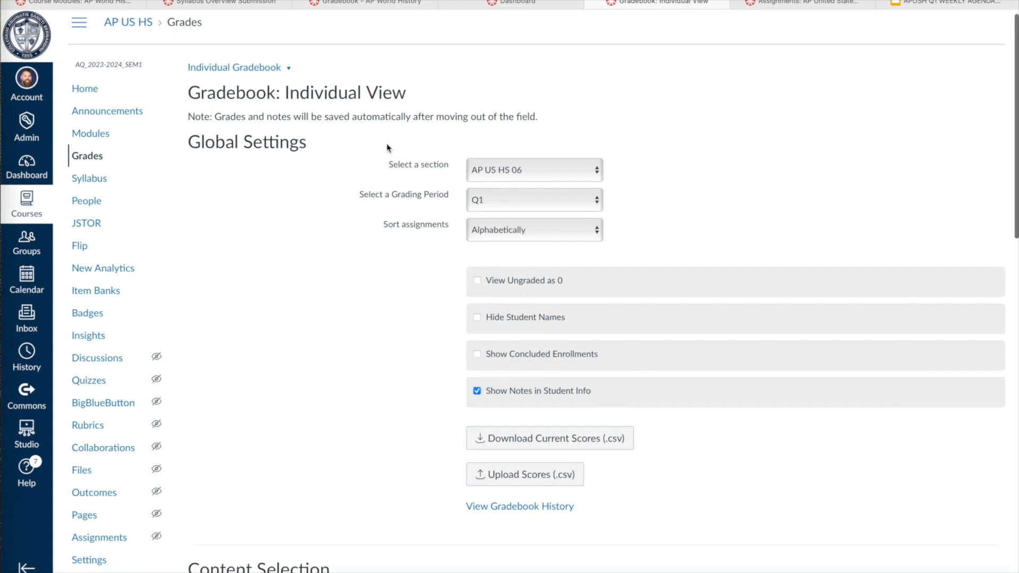
scroll(281, 73, "up", 1)
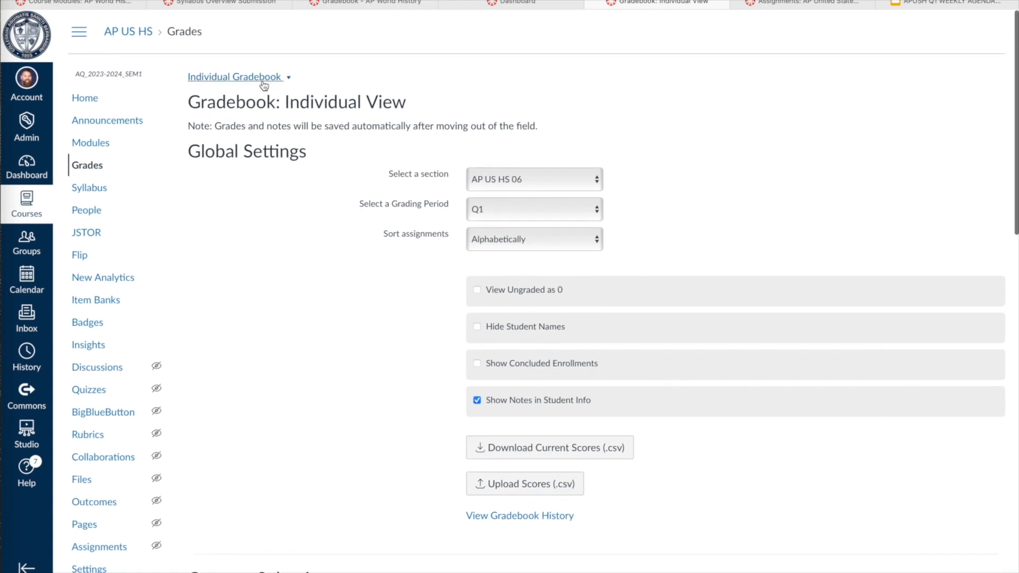
left_click(262, 84)
left_click(197, 125)
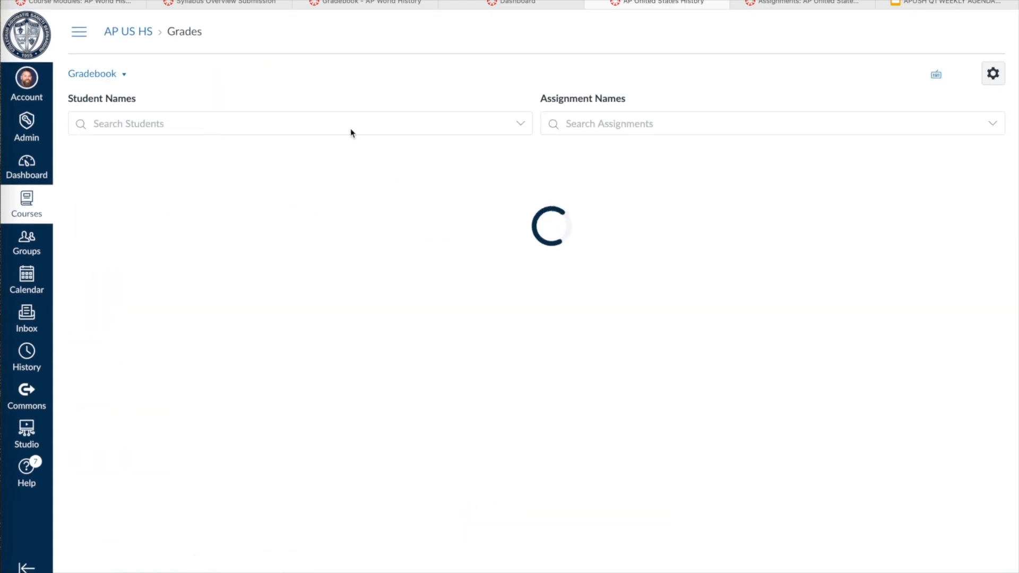